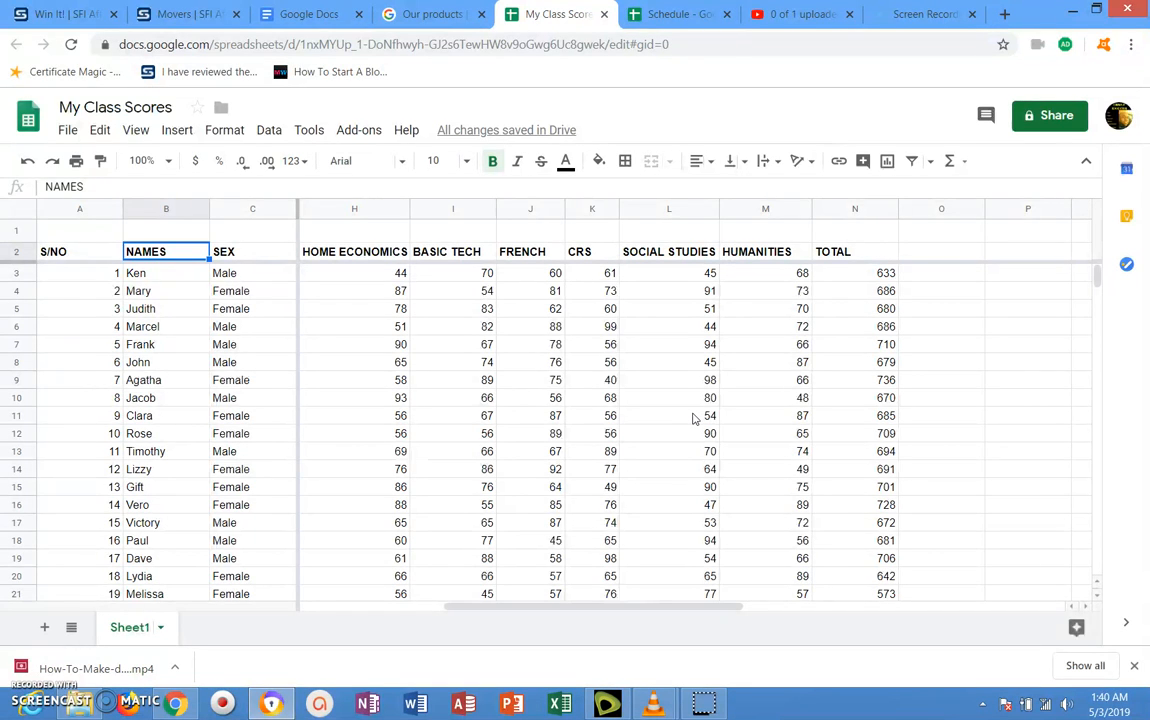
Select the class score table from the NAMES header down to the last student's TOTAL, range B2:N27.
left_click(323, 607)
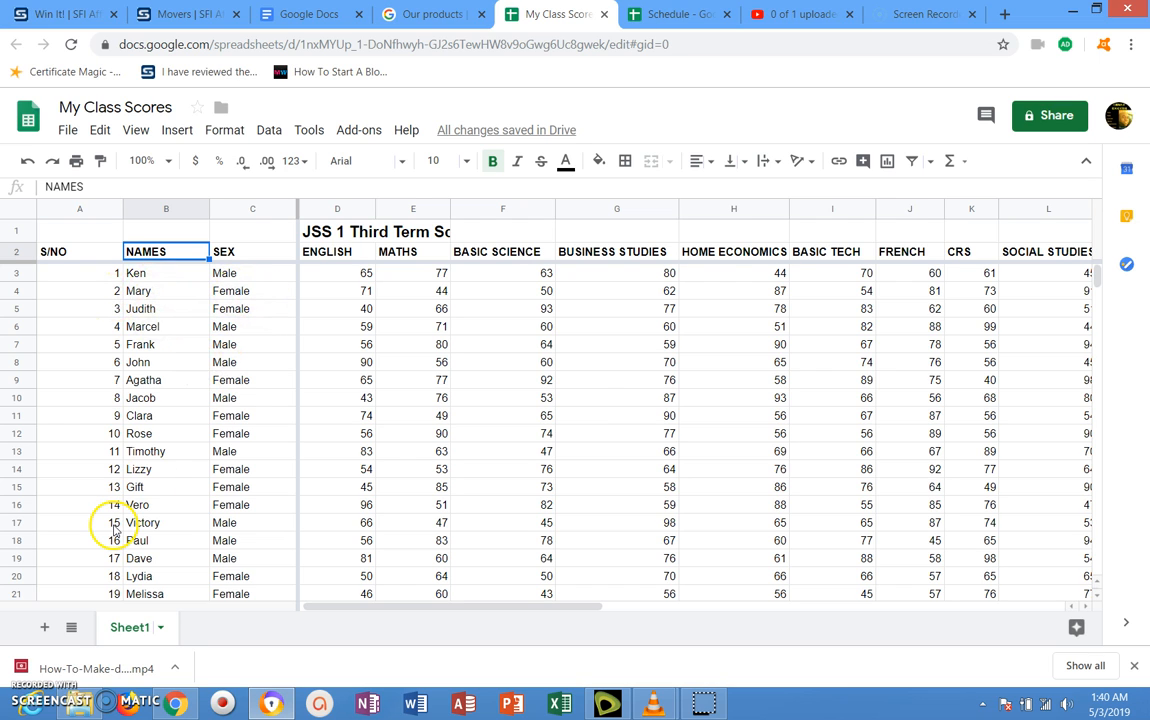
left_click_drag(598, 608, 796, 611)
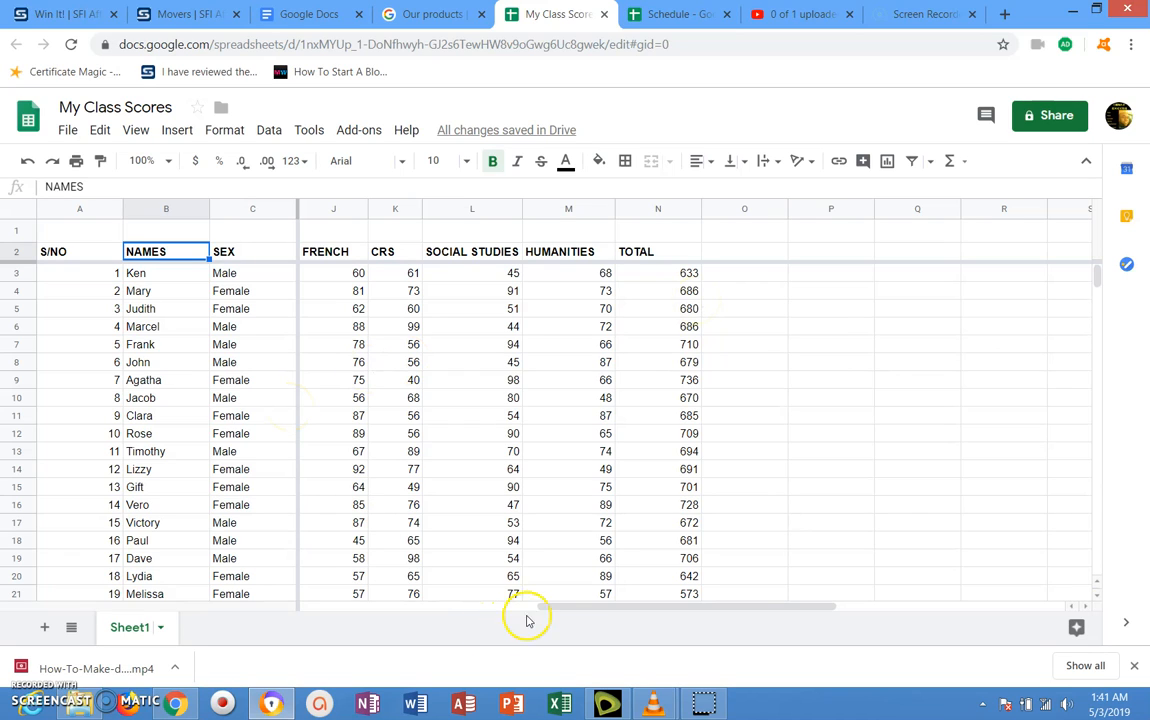
left_click_drag(549, 610, 320, 612)
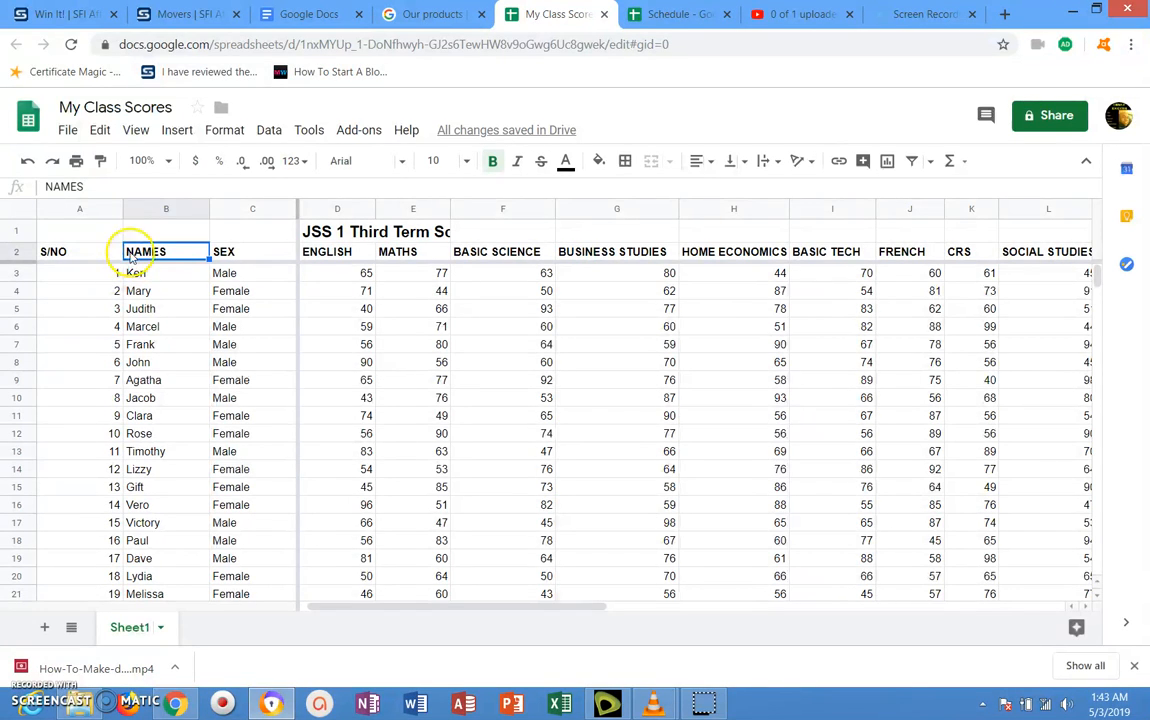
left_click(231, 259)
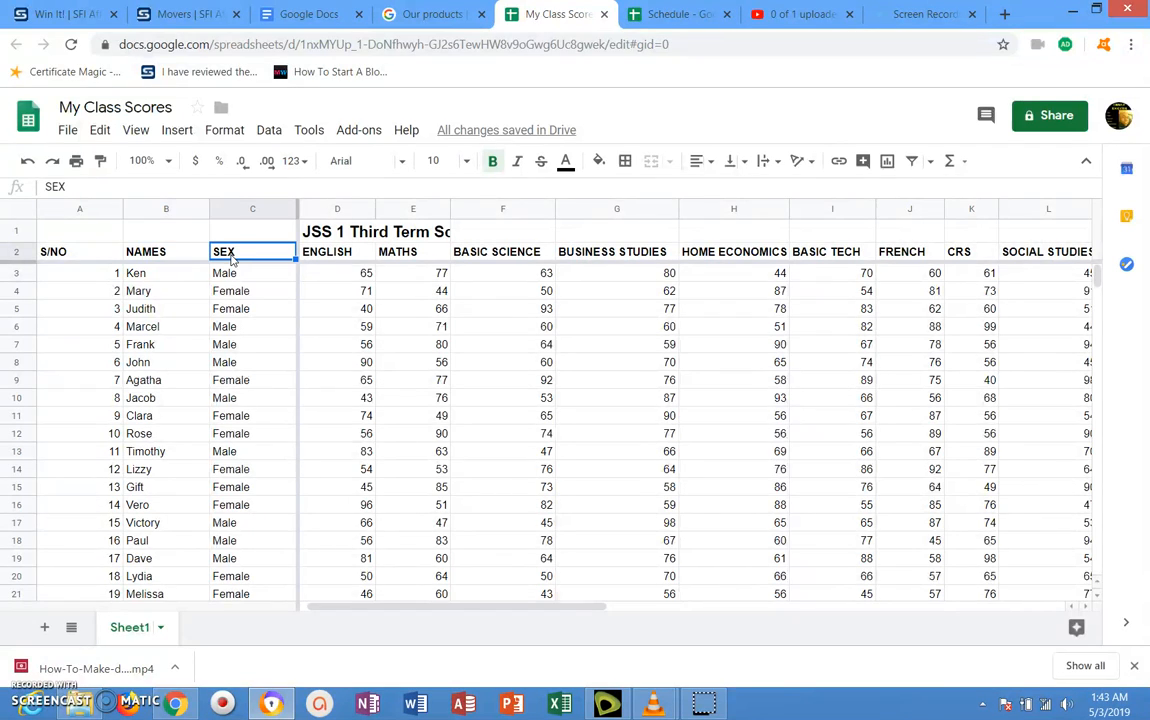
left_click(150, 248)
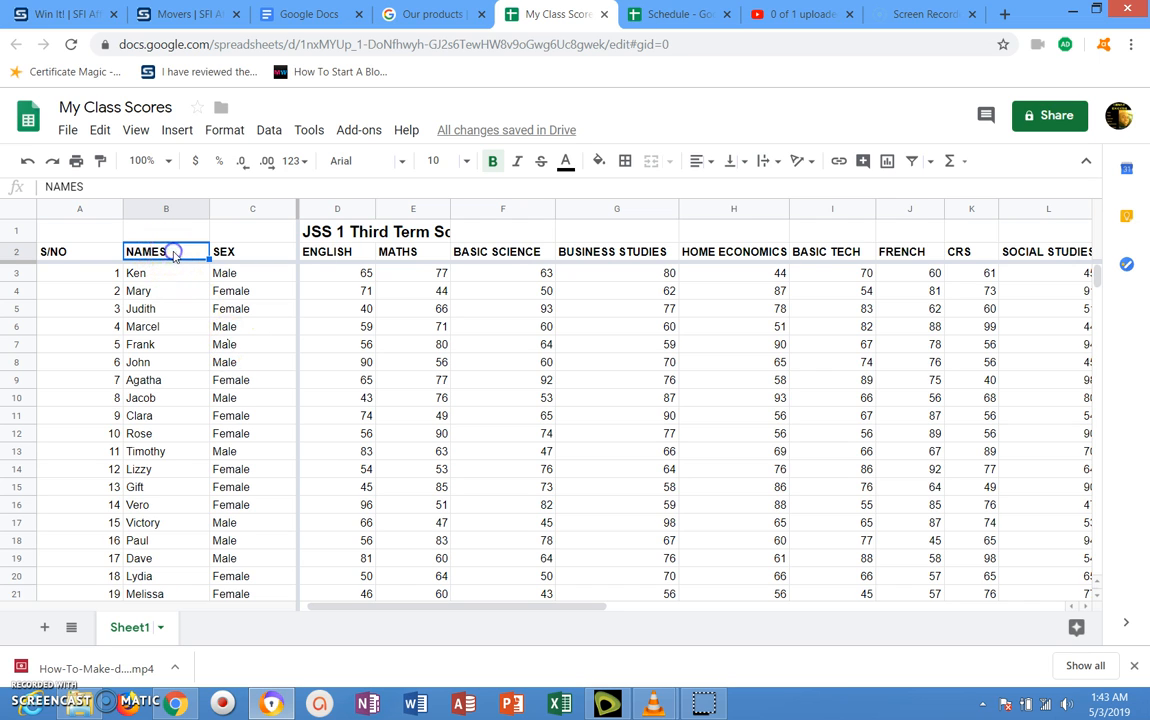
left_click_drag(170, 252, 1094, 401)
left_click_drag(1098, 402, 886, 553)
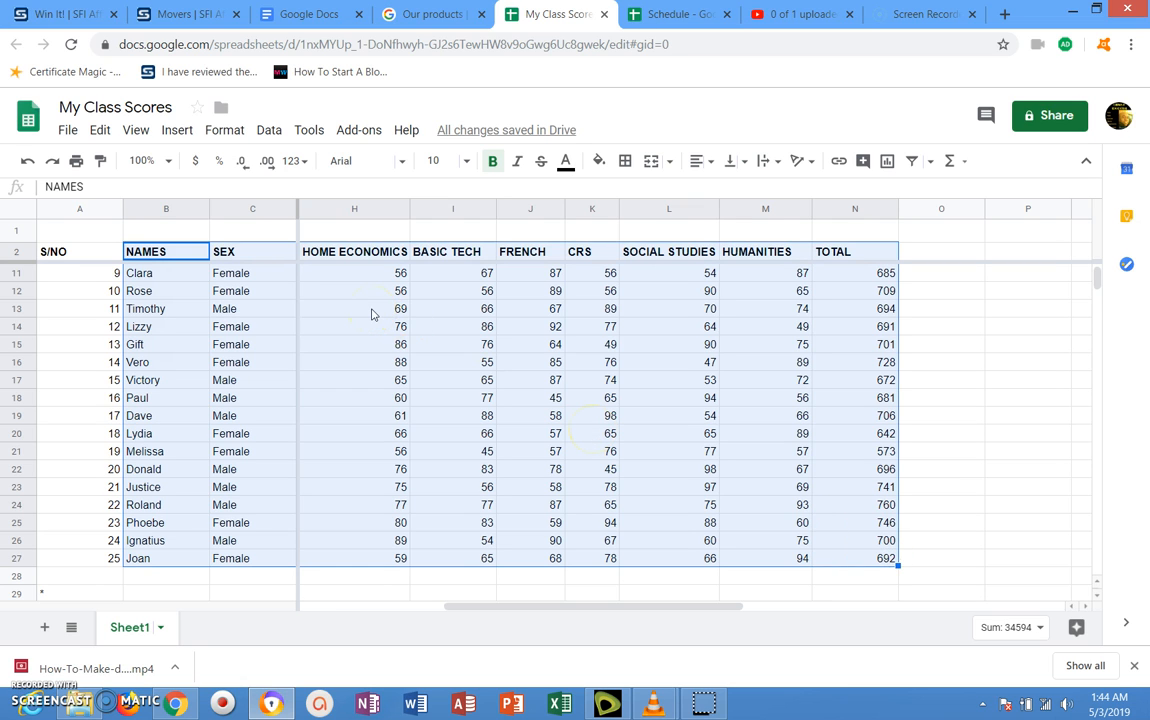
Sort range B2:N27 by NAMES in ascending (A → Z) order, treating the first row as a header row.
left_click(268, 131)
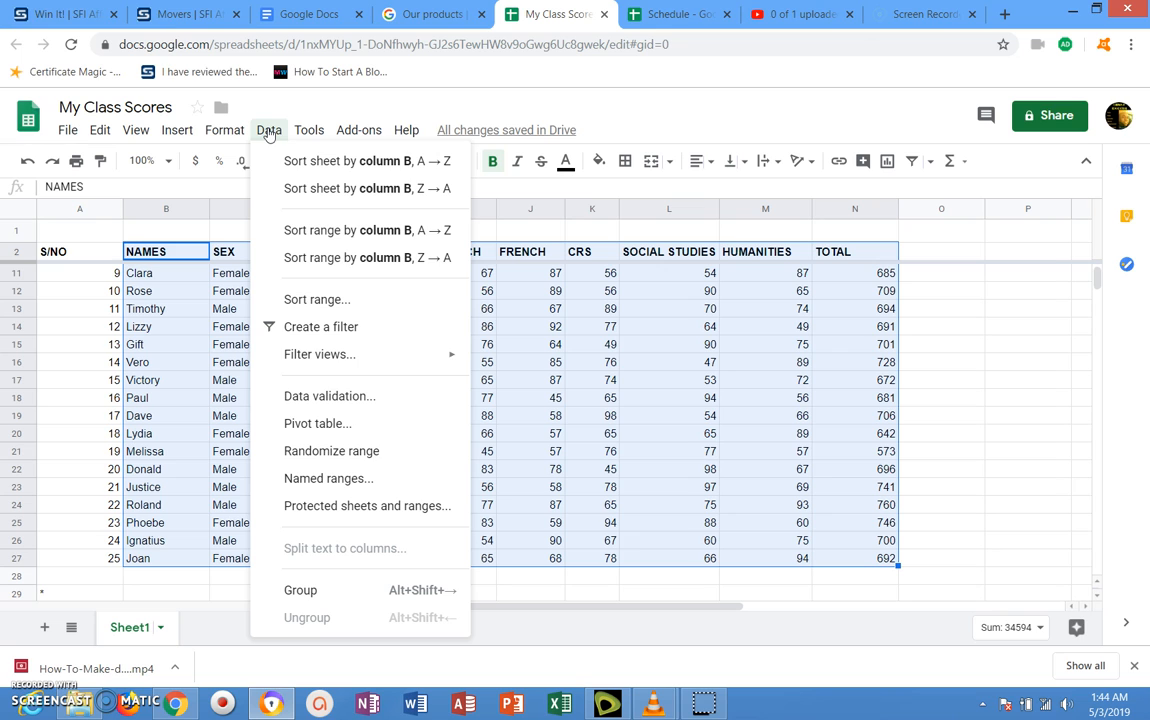
left_click(327, 301)
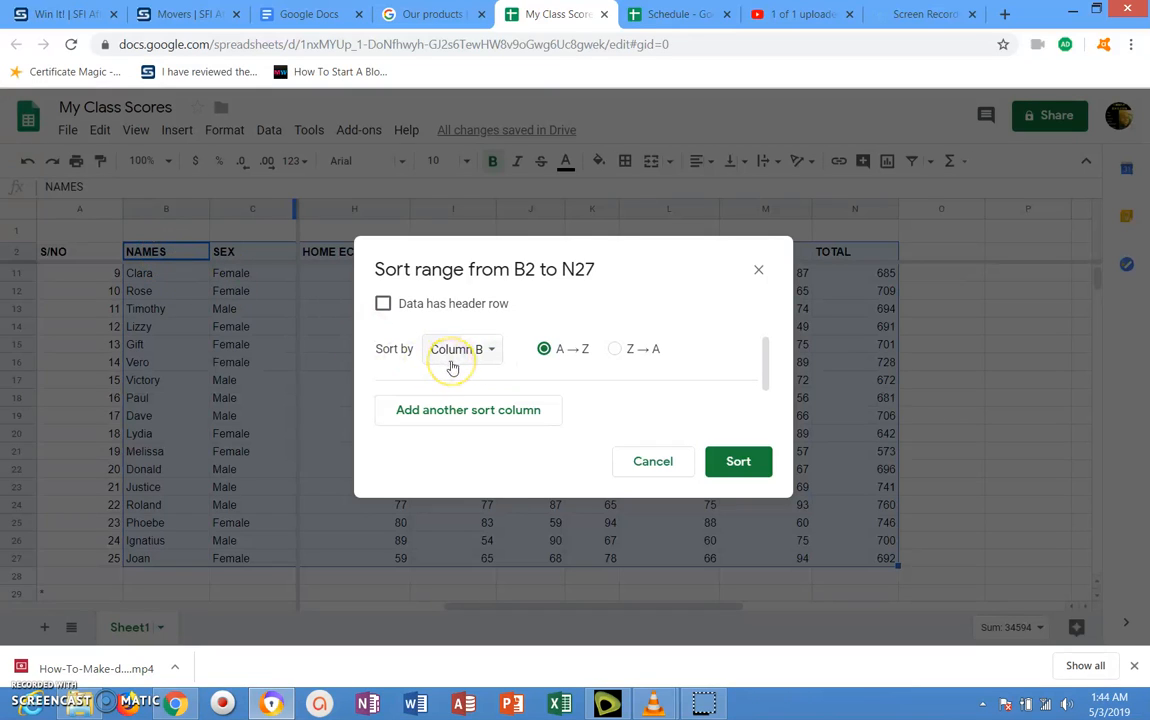
left_click(489, 357)
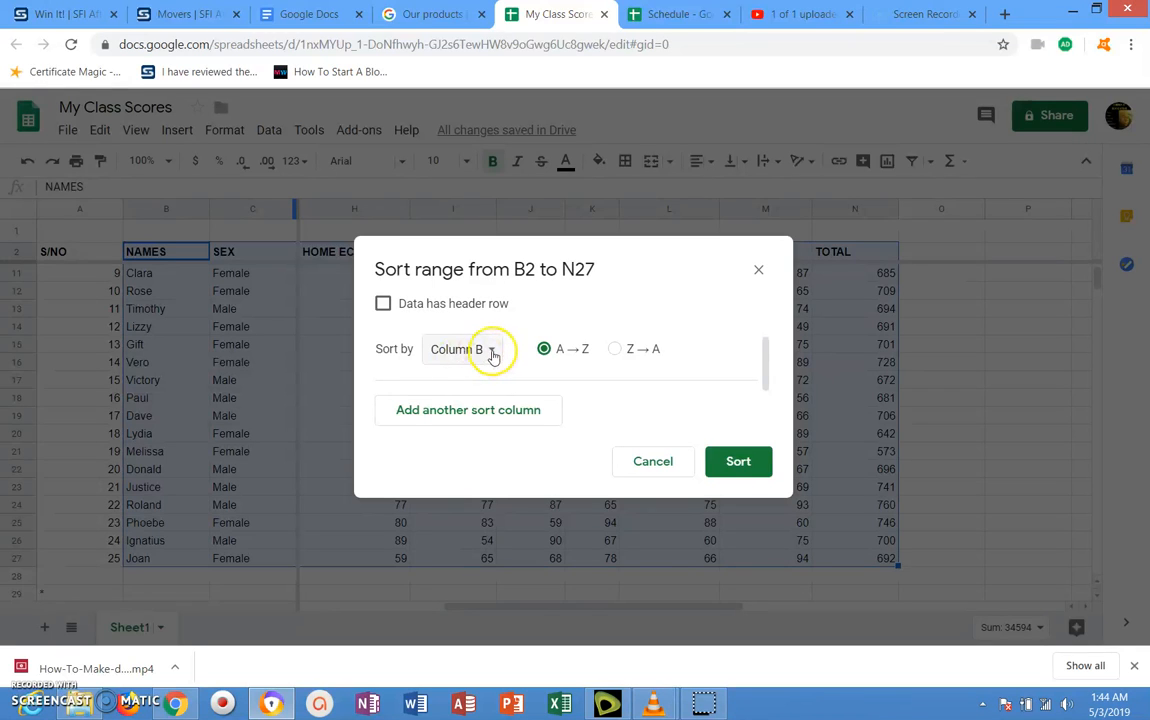
left_click(490, 355)
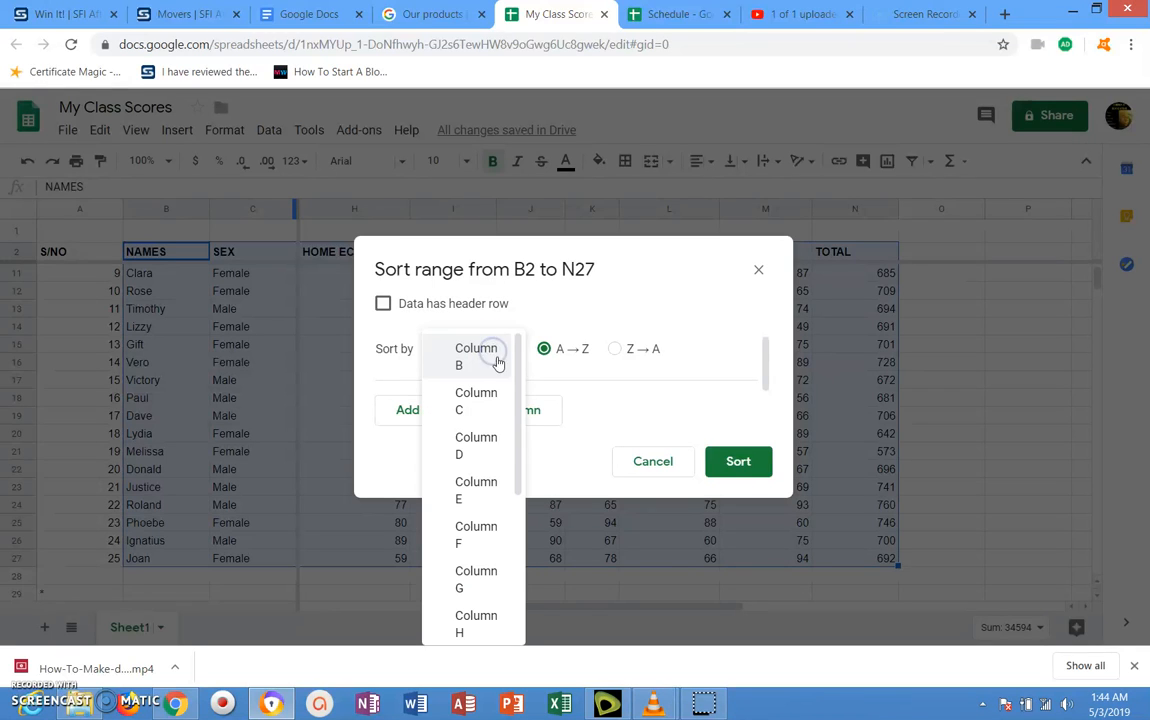
left_click_drag(518, 441, 524, 358)
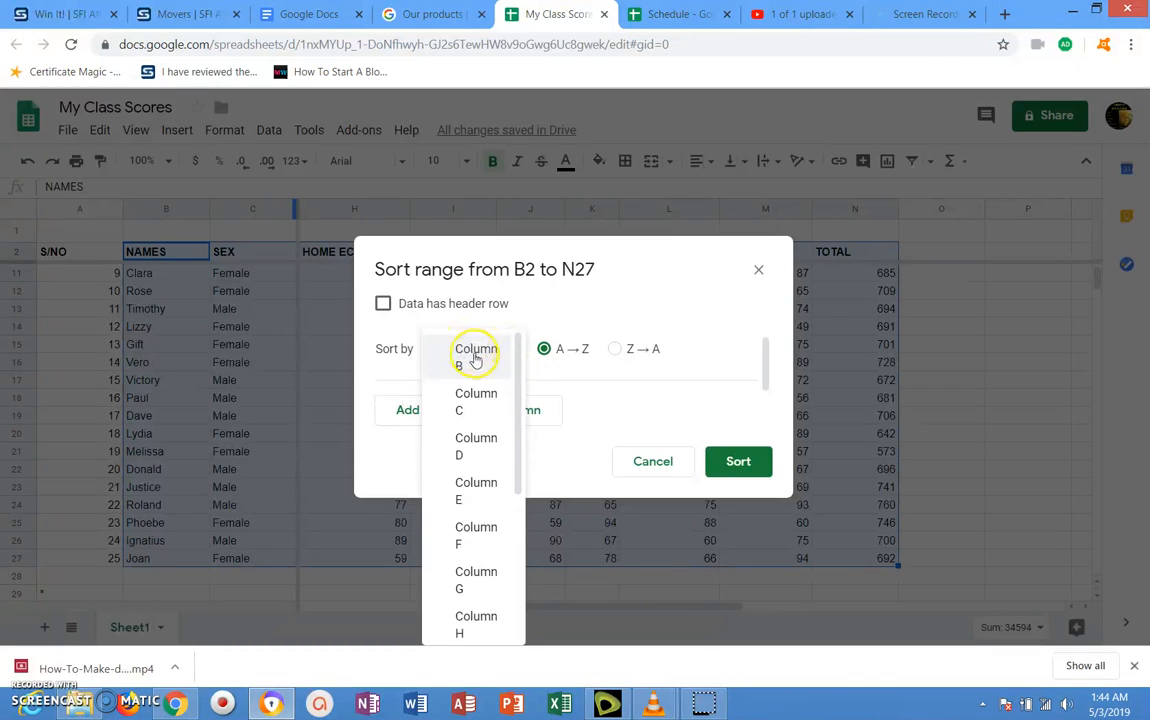
left_click(384, 306)
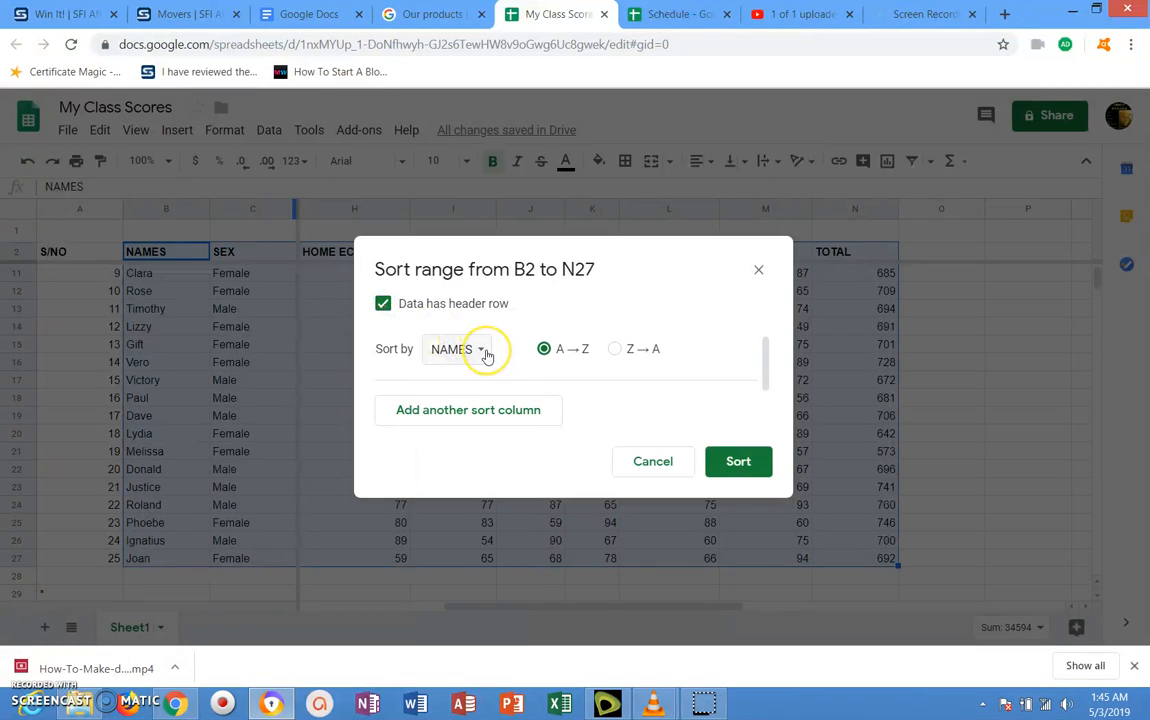
left_click(485, 355)
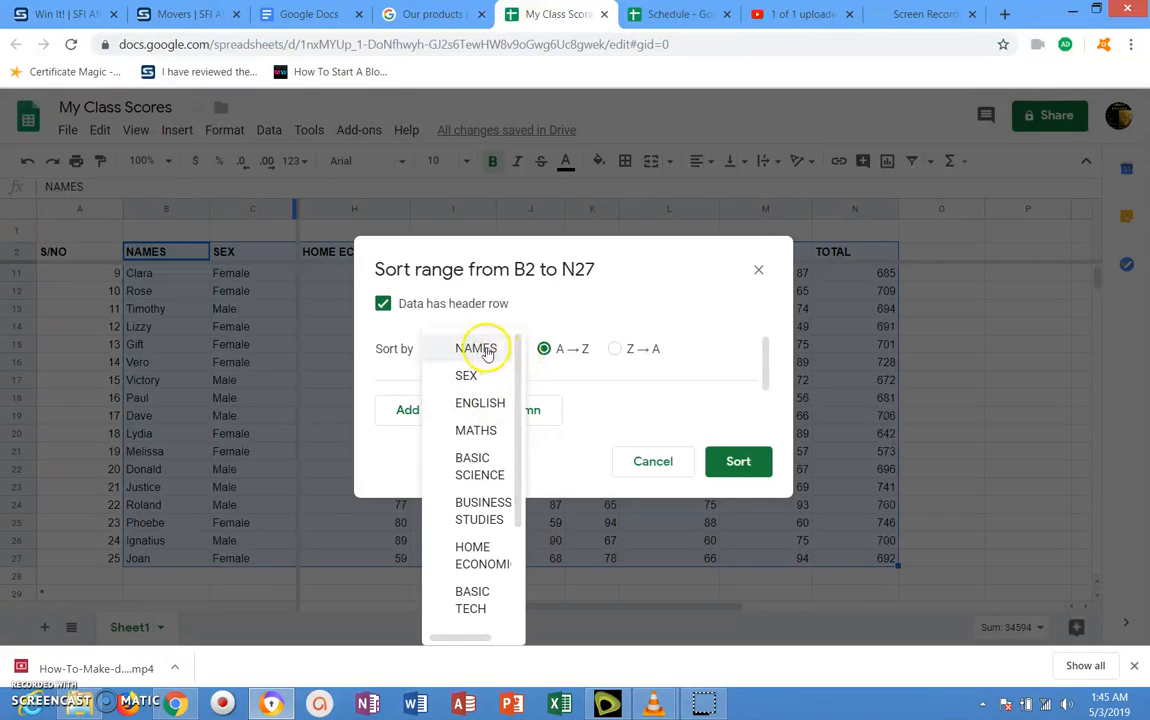
left_click(485, 352)
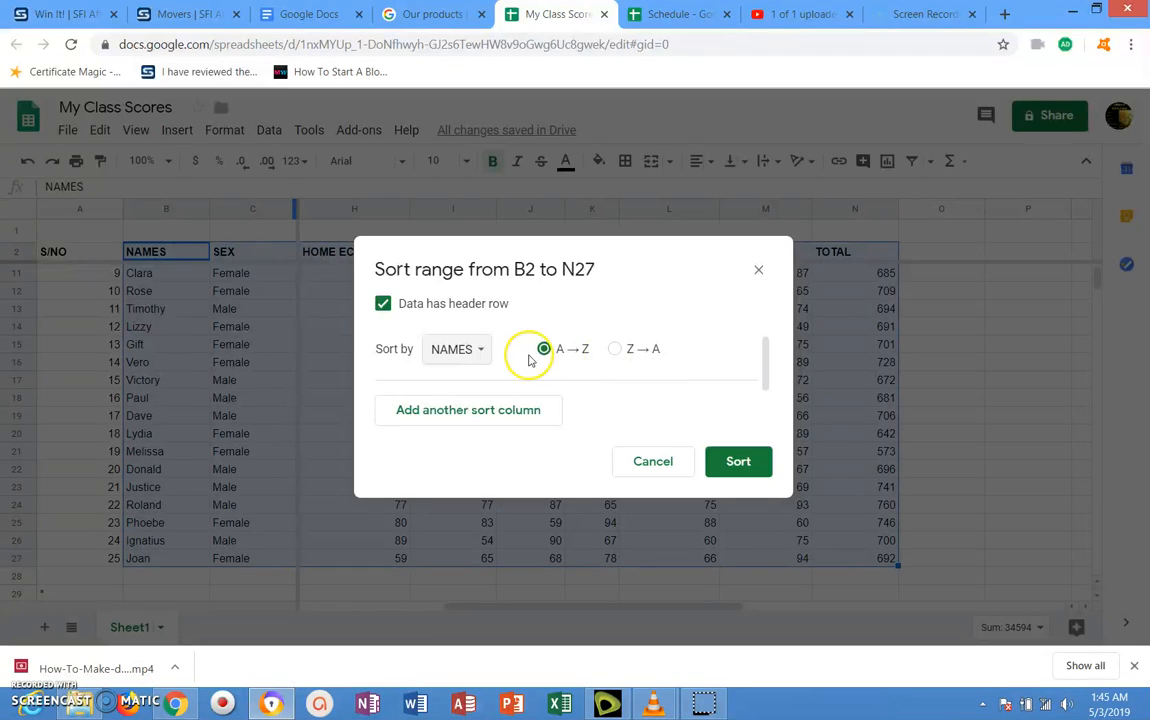
left_click(727, 458)
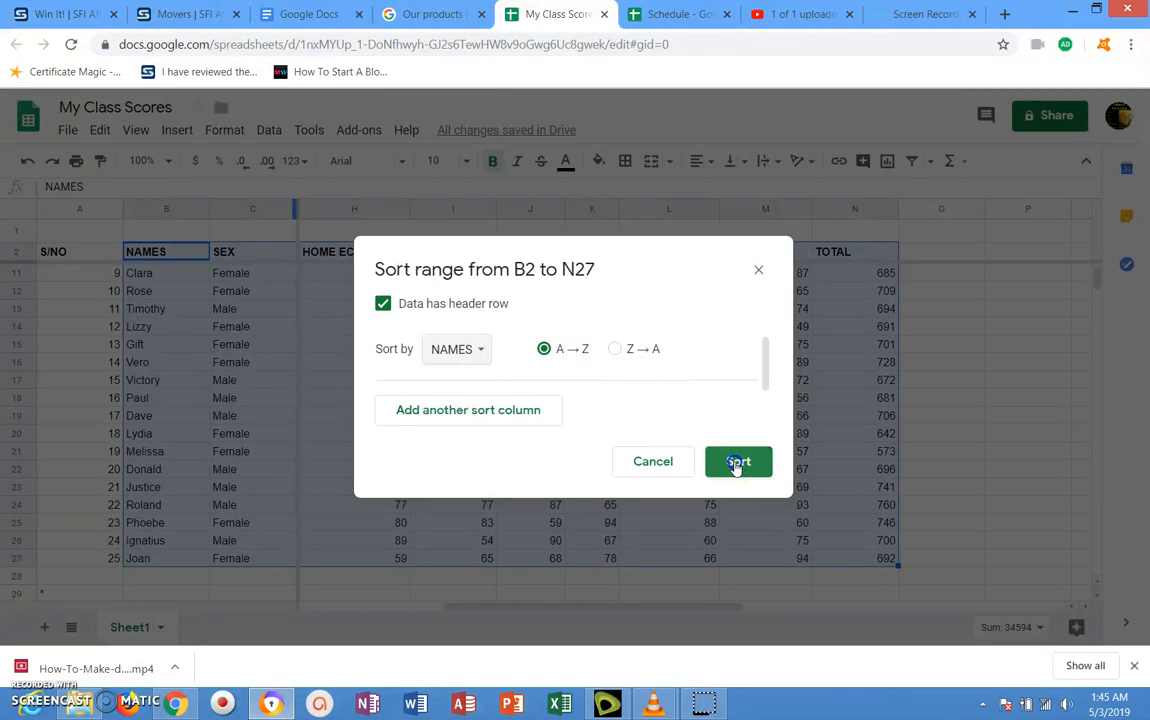
left_click(736, 464)
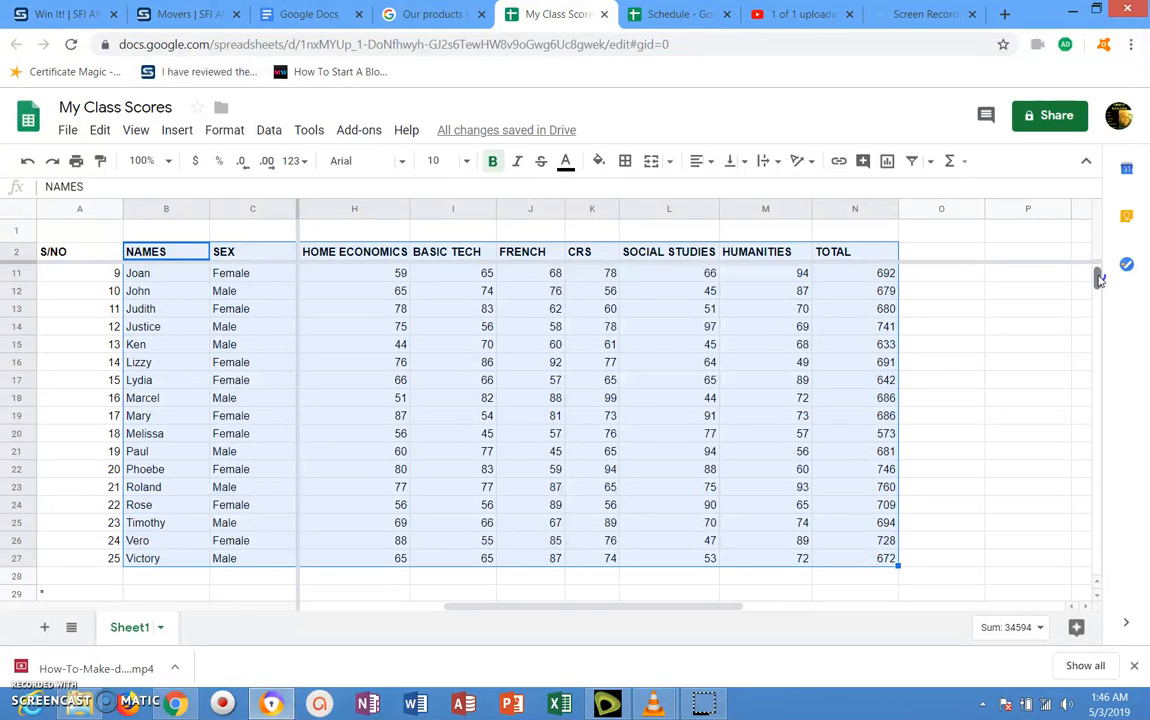
left_click_drag(1098, 278, 1099, 267)
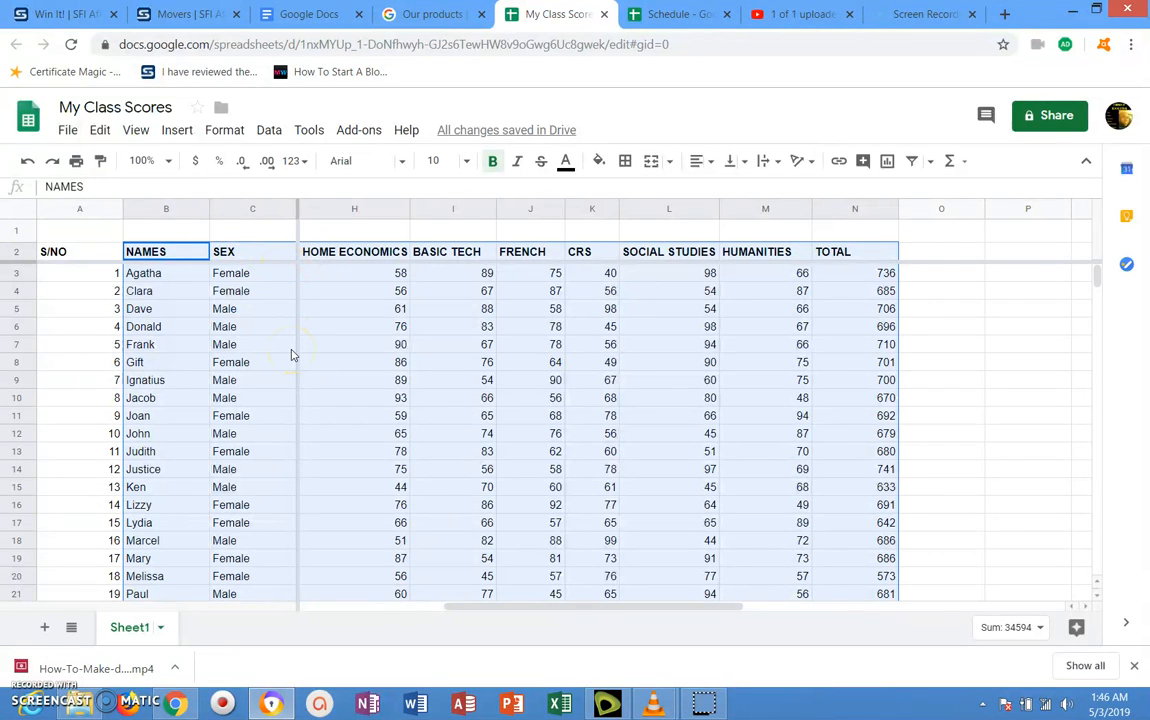
Sort range B2:N27 by SEX in ascending (A → Z) order, with the data marked as having a header row.
left_click(270, 132)
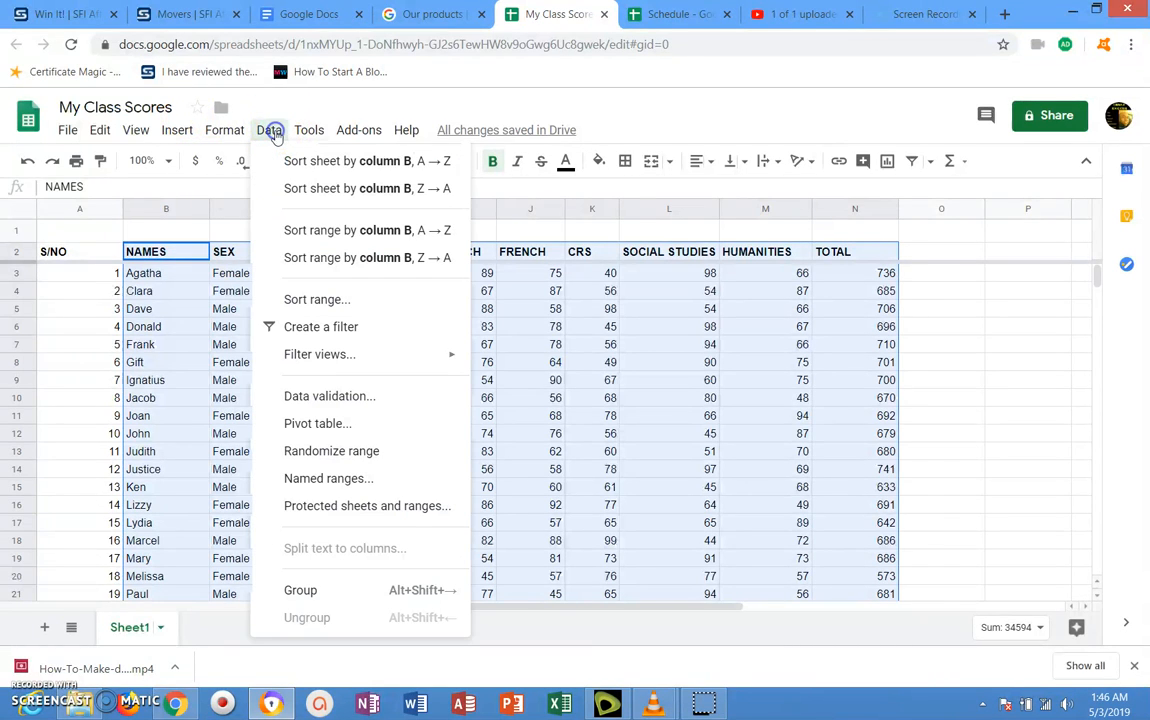
left_click(333, 296)
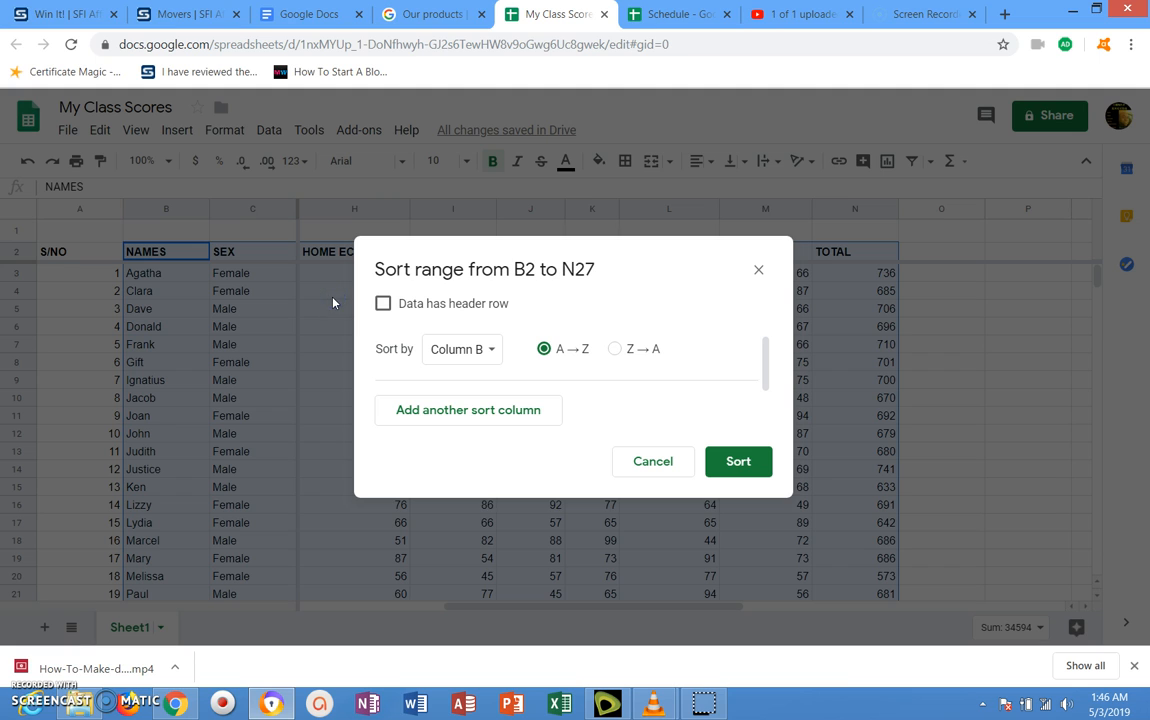
left_click(383, 303)
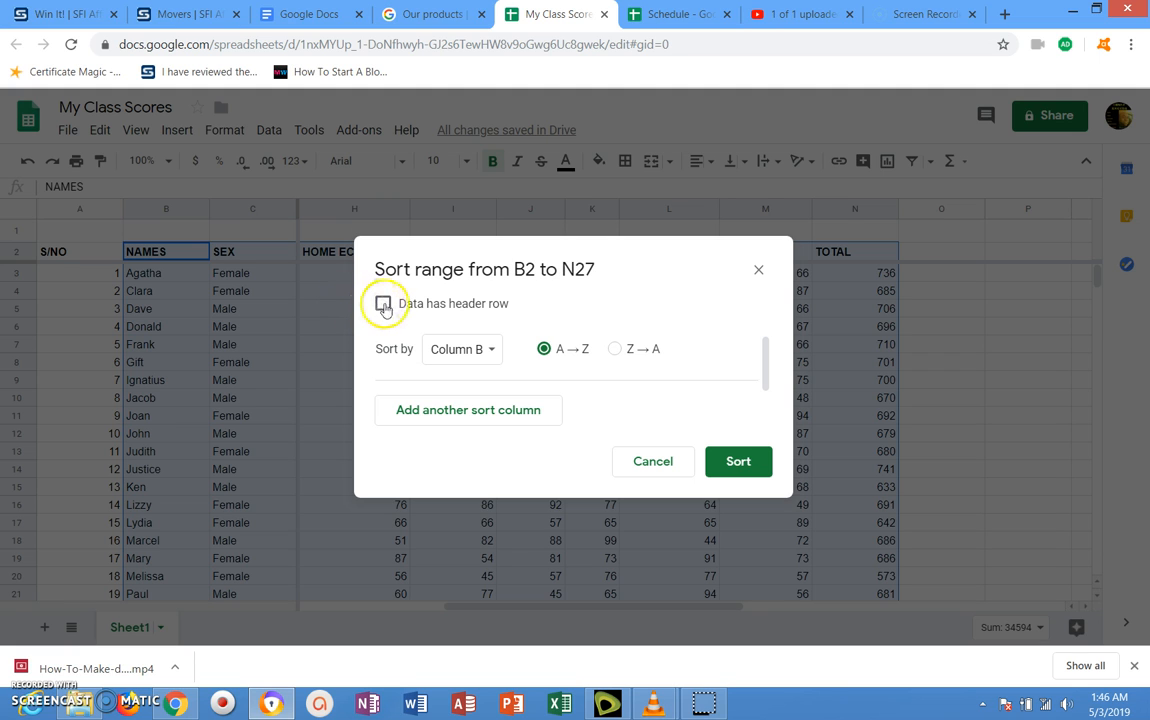
left_click(482, 353)
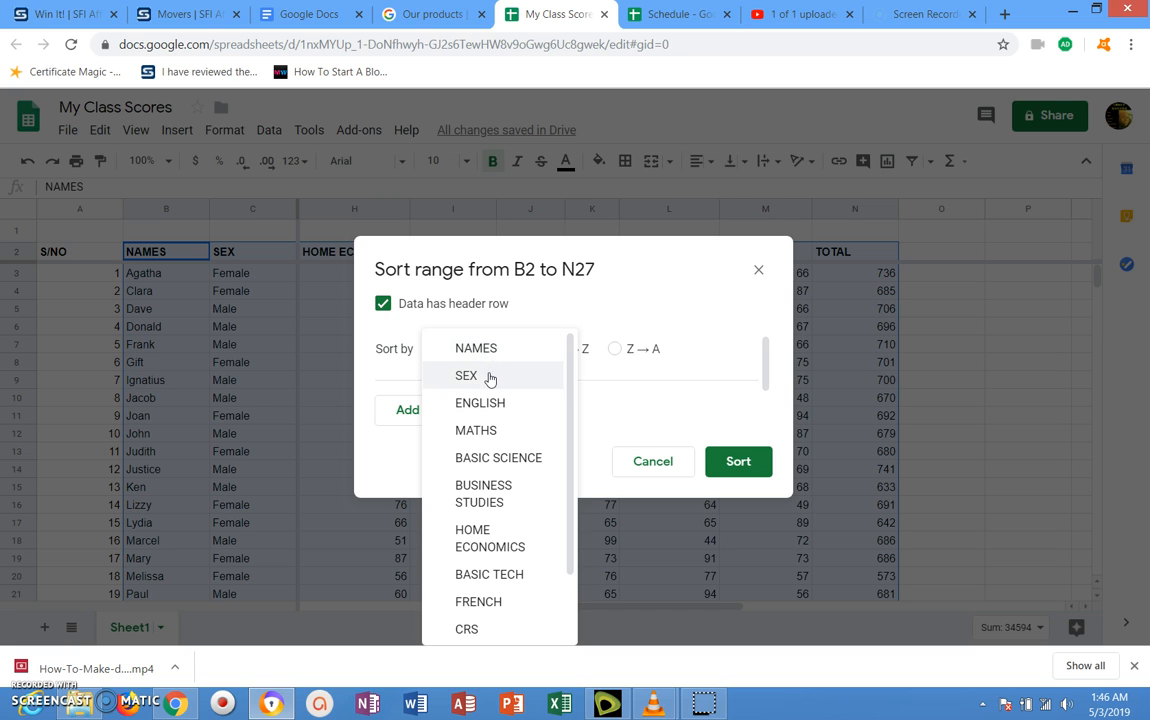
left_click(489, 376)
left_click(535, 360)
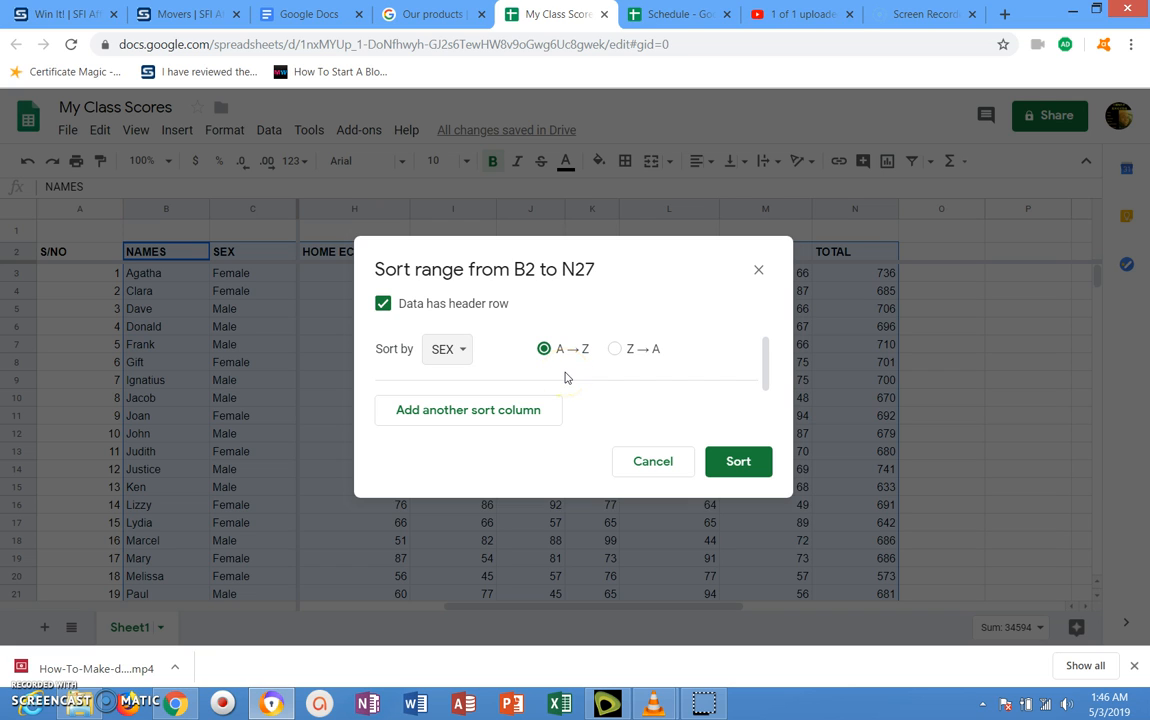
left_click(565, 350)
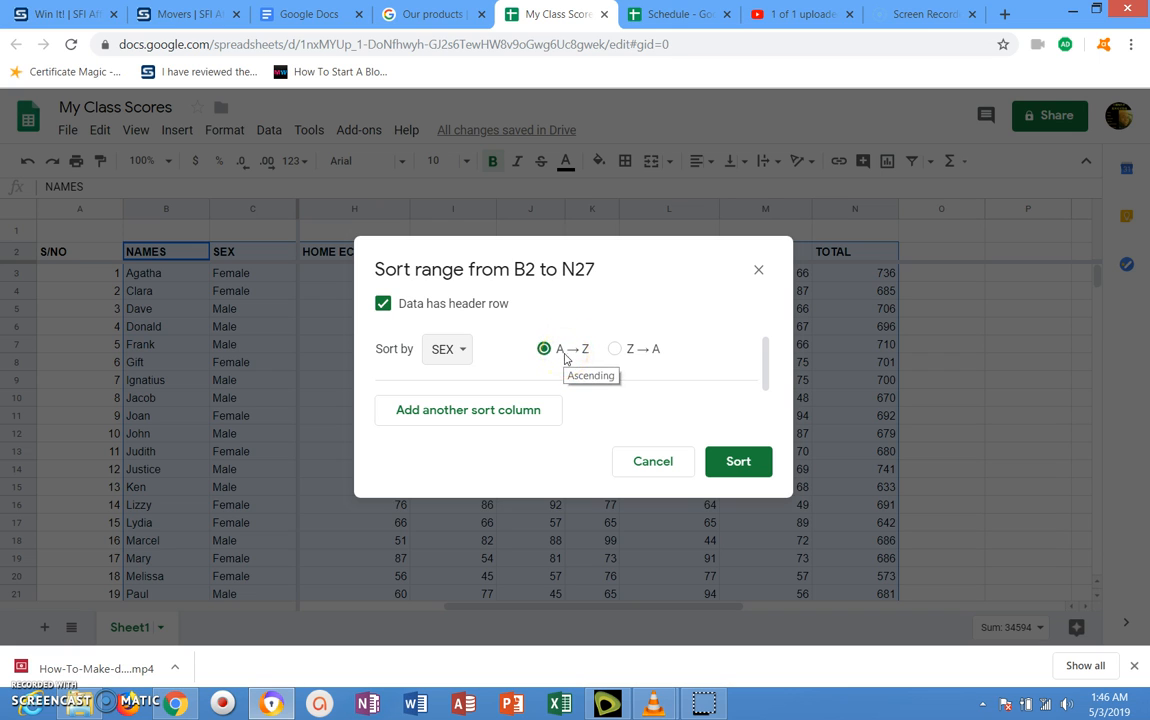
left_click(614, 352)
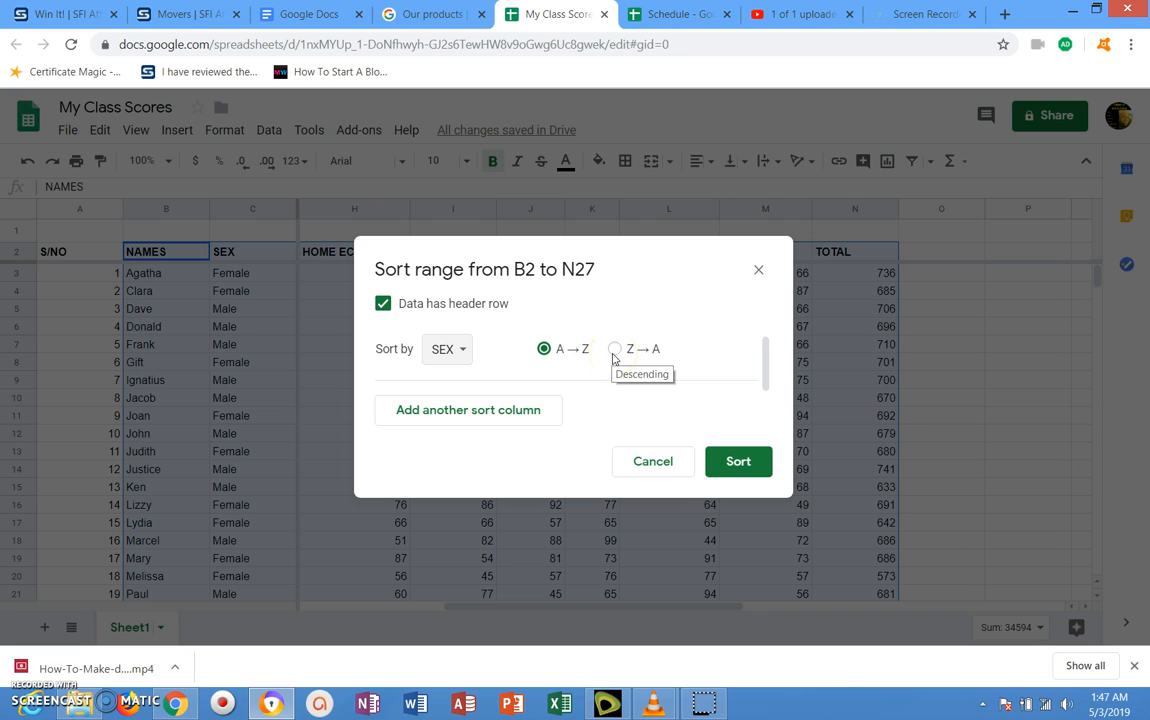
left_click(614, 354)
left_click(575, 358)
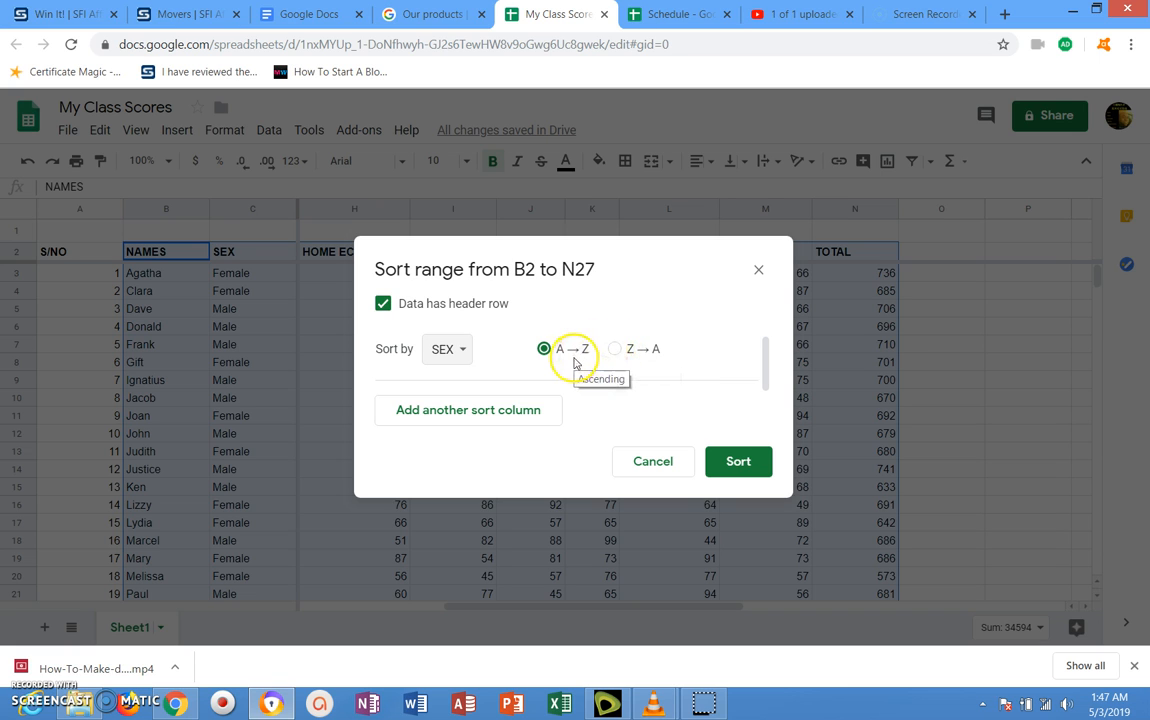
left_click(737, 462)
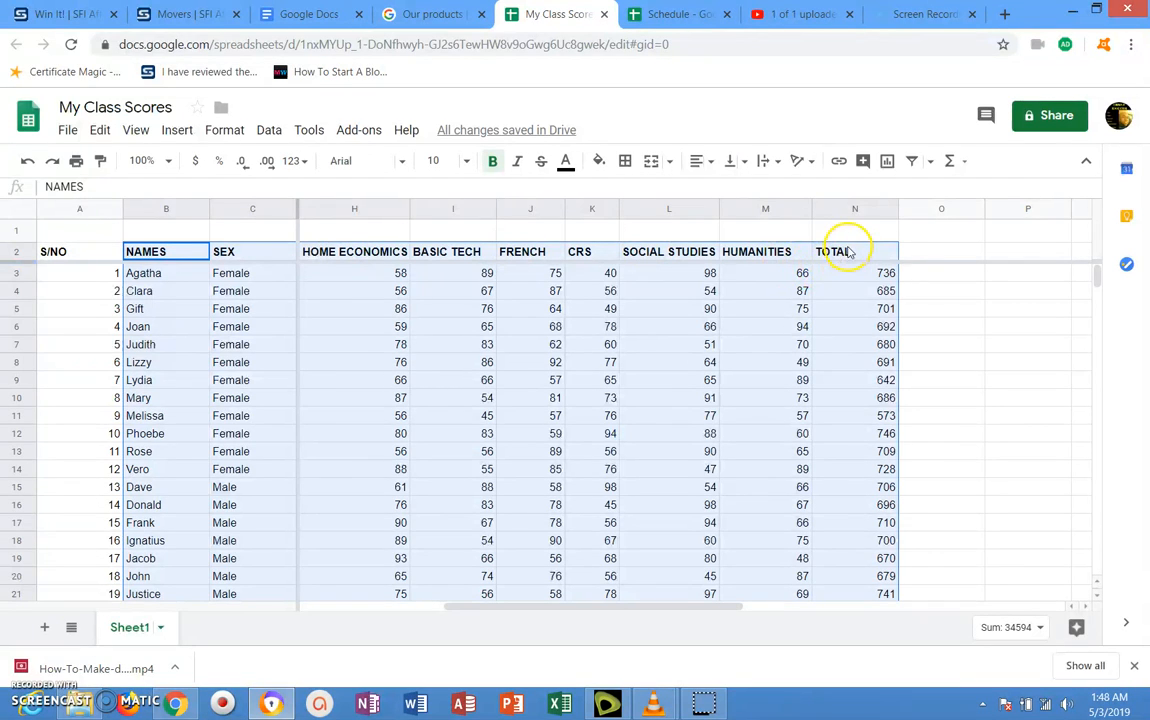
Sort range B2:N27 by TOTAL in descending (Z → A) order with a header row, check the sorted list and deselect the range.
left_click(267, 134)
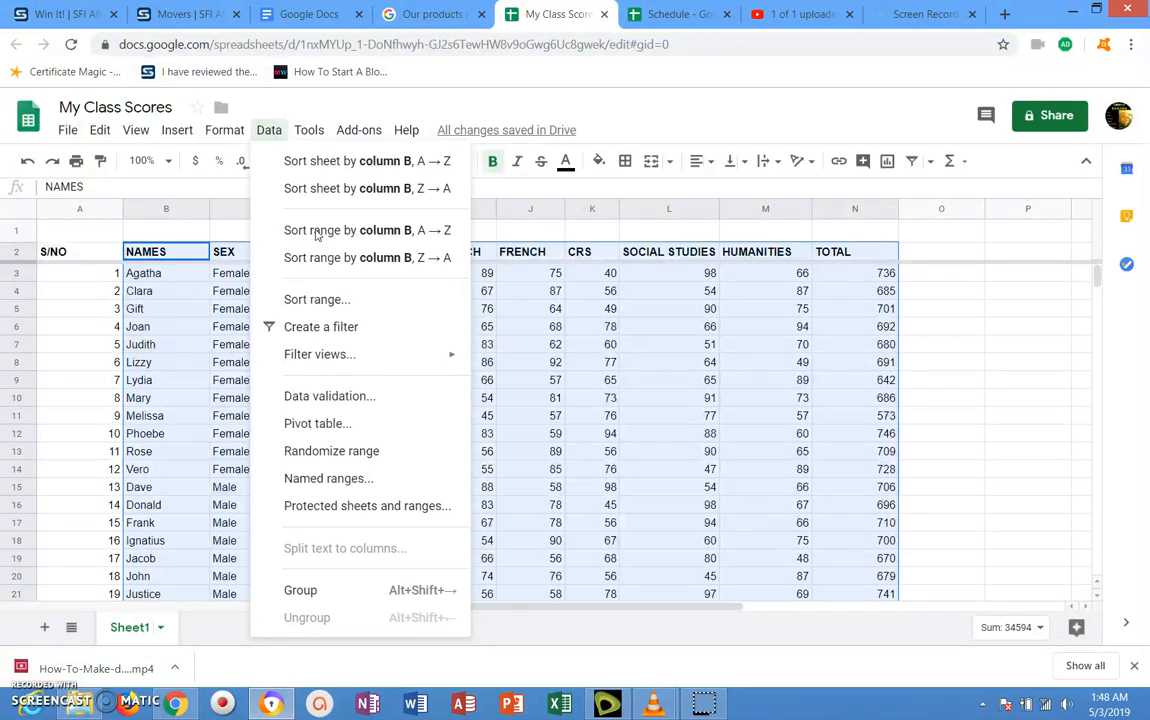
left_click(329, 298)
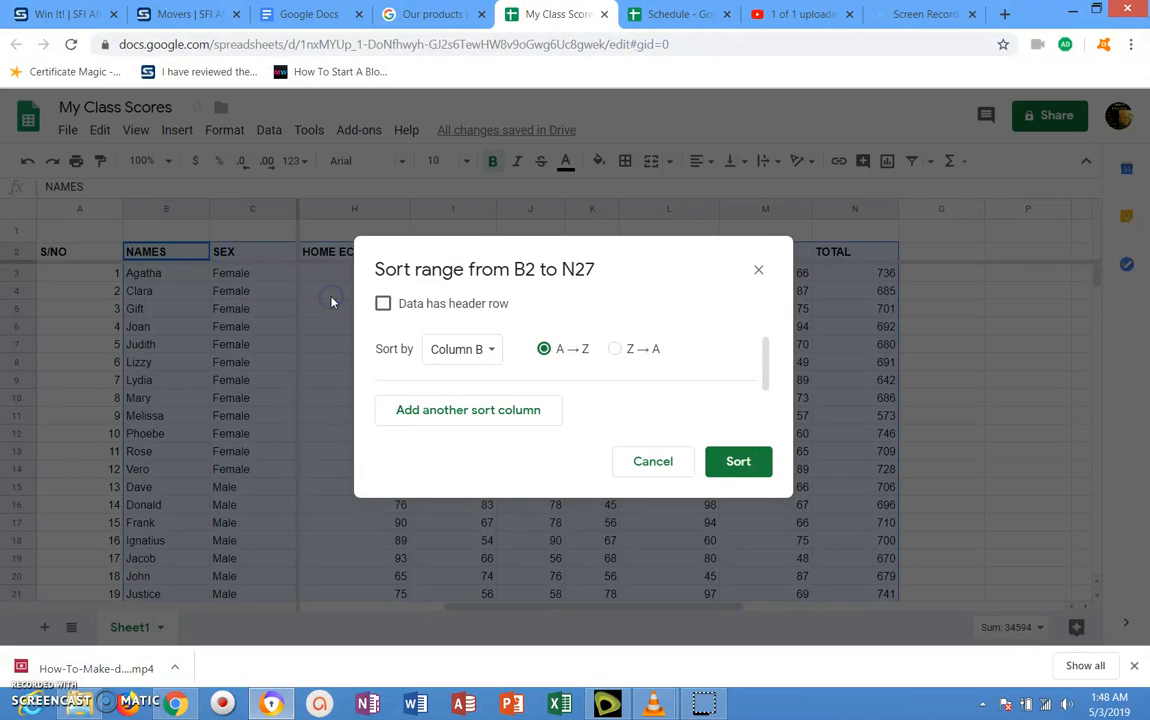
left_click(383, 303)
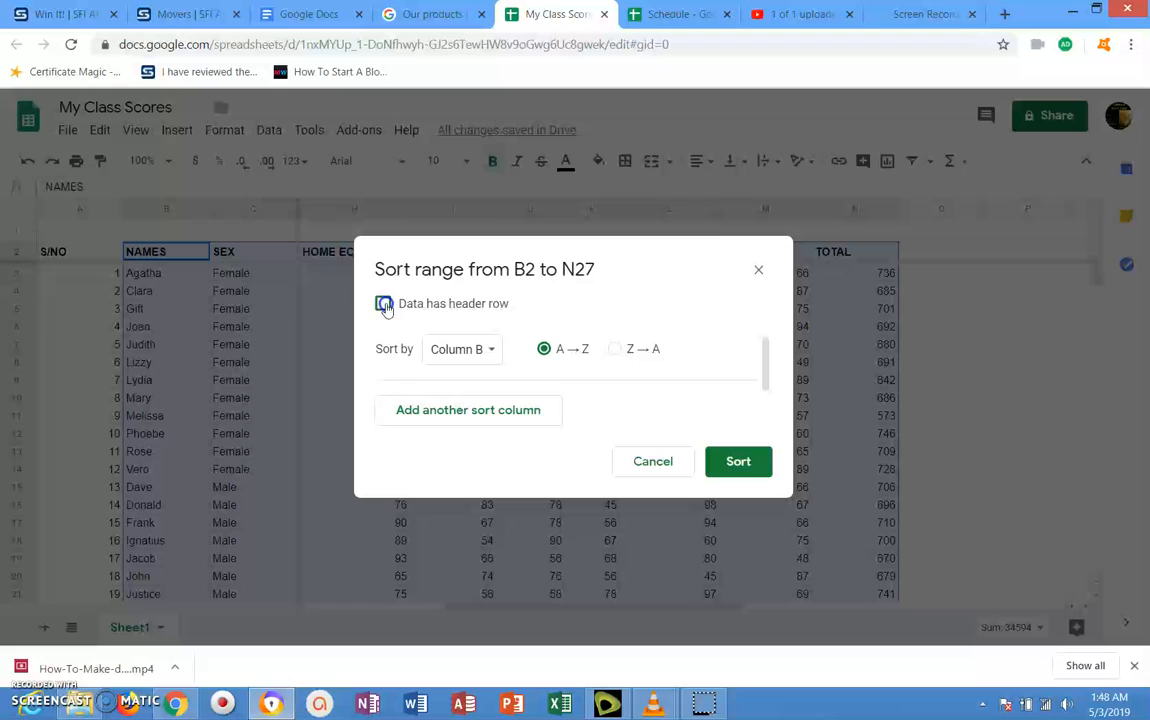
left_click(481, 354)
left_click(571, 428)
left_click_drag(571, 428, 565, 489)
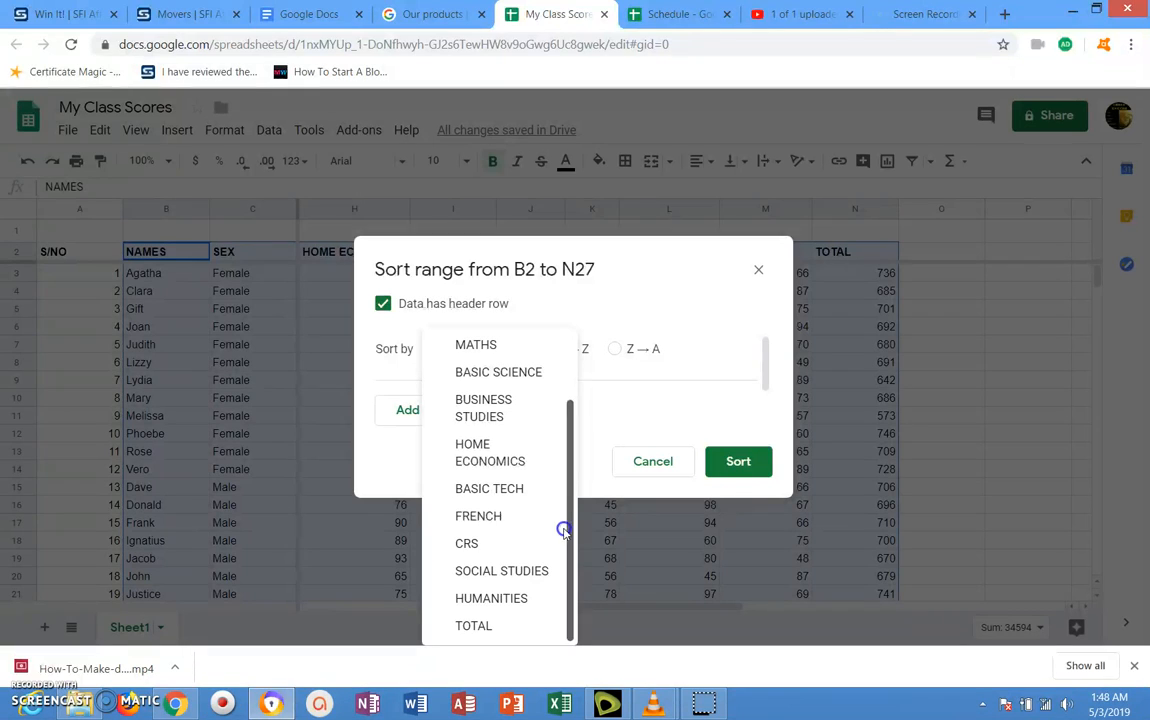
left_click(476, 628)
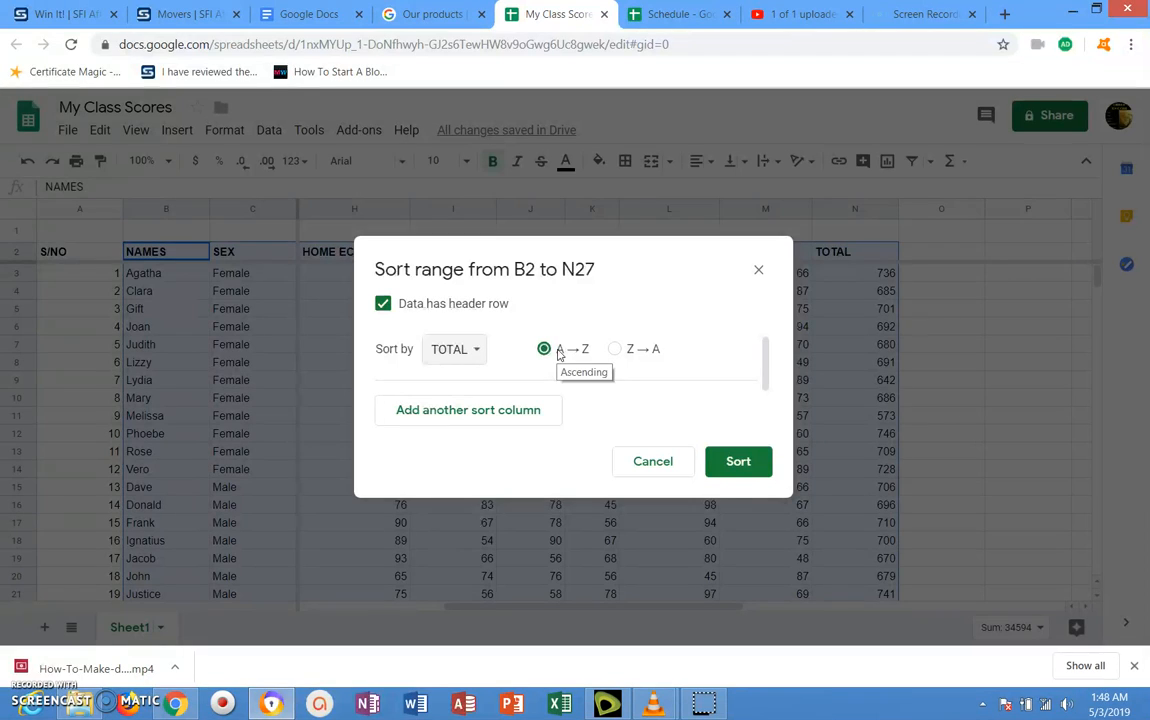
left_click(615, 349)
left_click(733, 461)
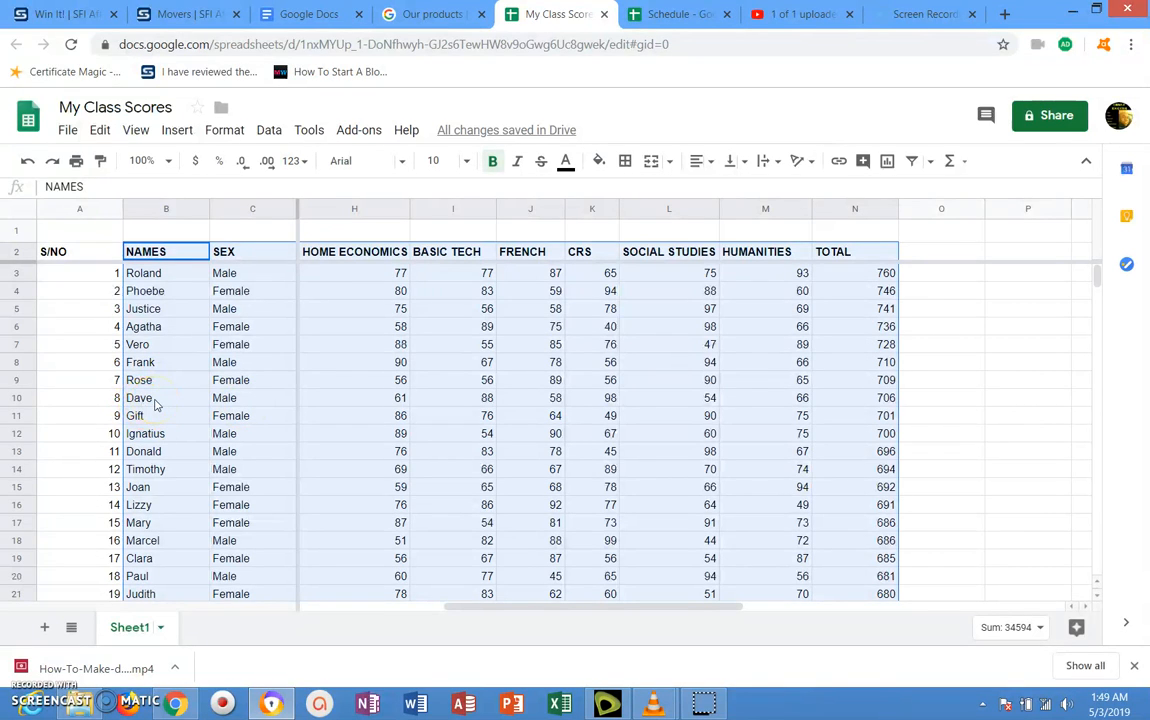
left_click_drag(1098, 276, 1097, 284)
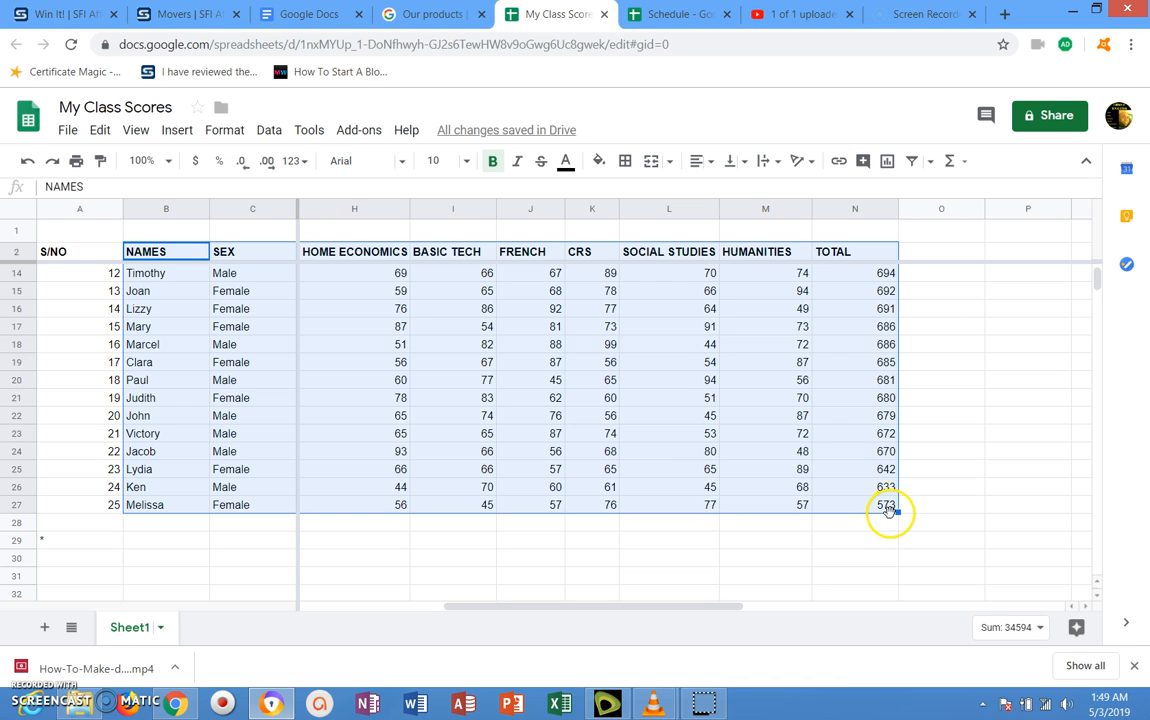
left_click_drag(1097, 283, 1097, 277)
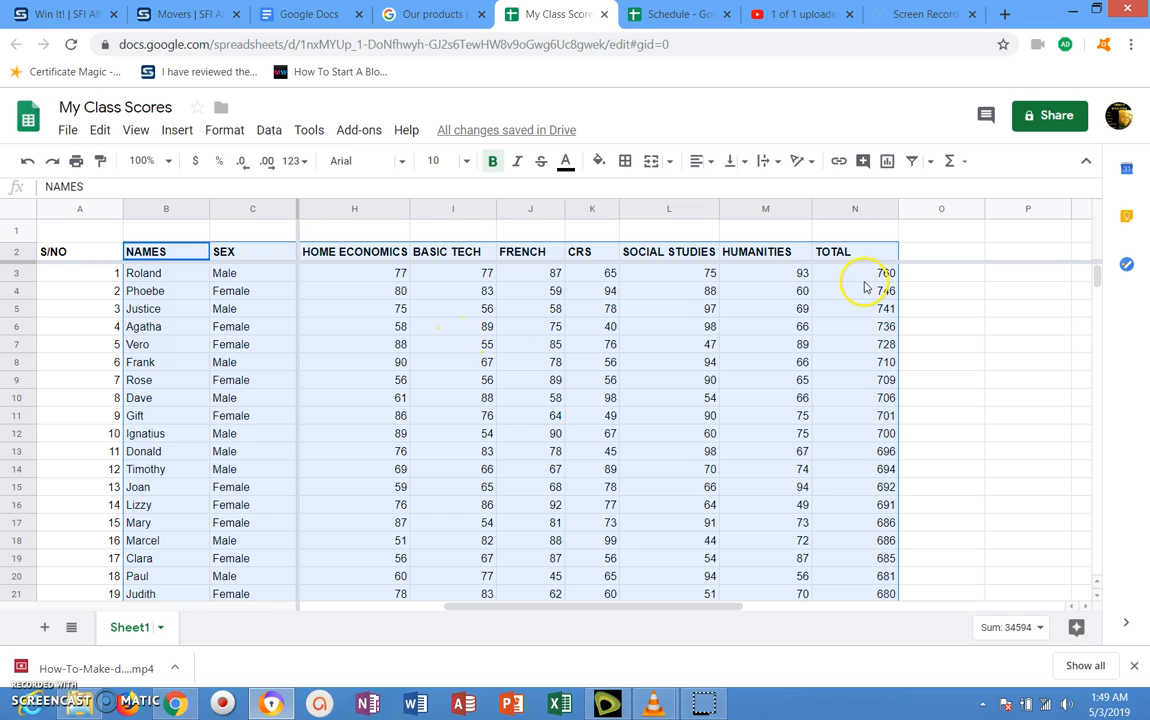
left_click(928, 279)
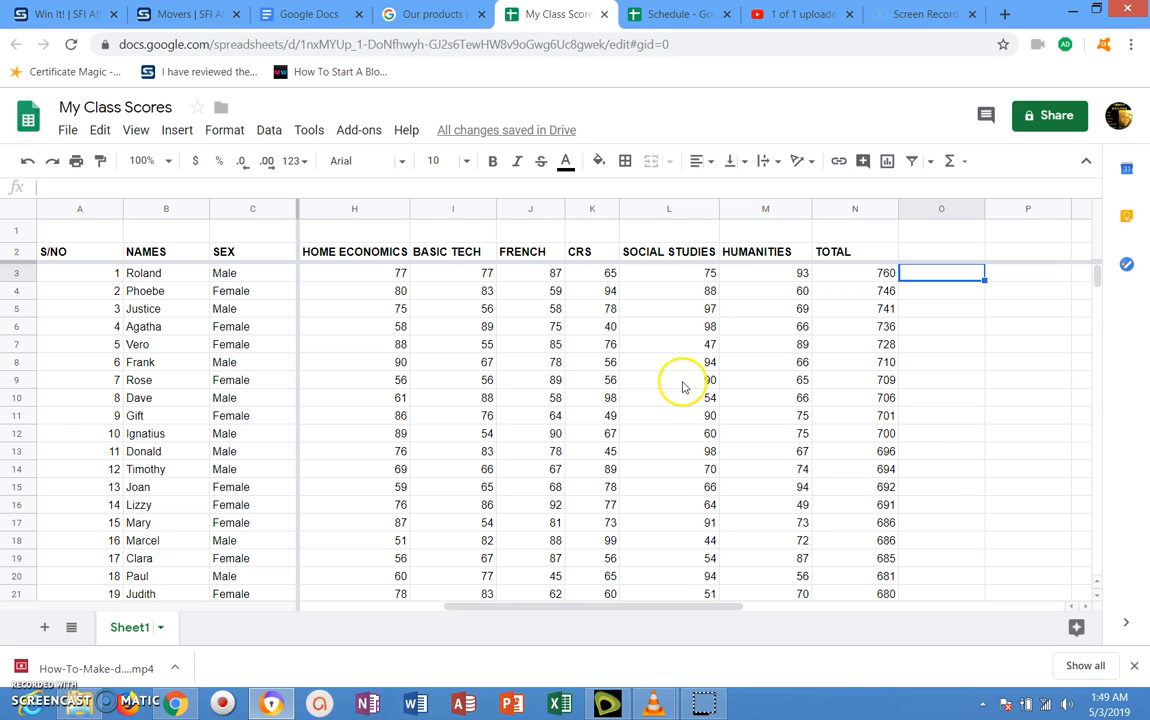
Select the NAMES, SEX and ENGLISH columns from the header row down to the last student, range B2:D27.
left_click(135, 252)
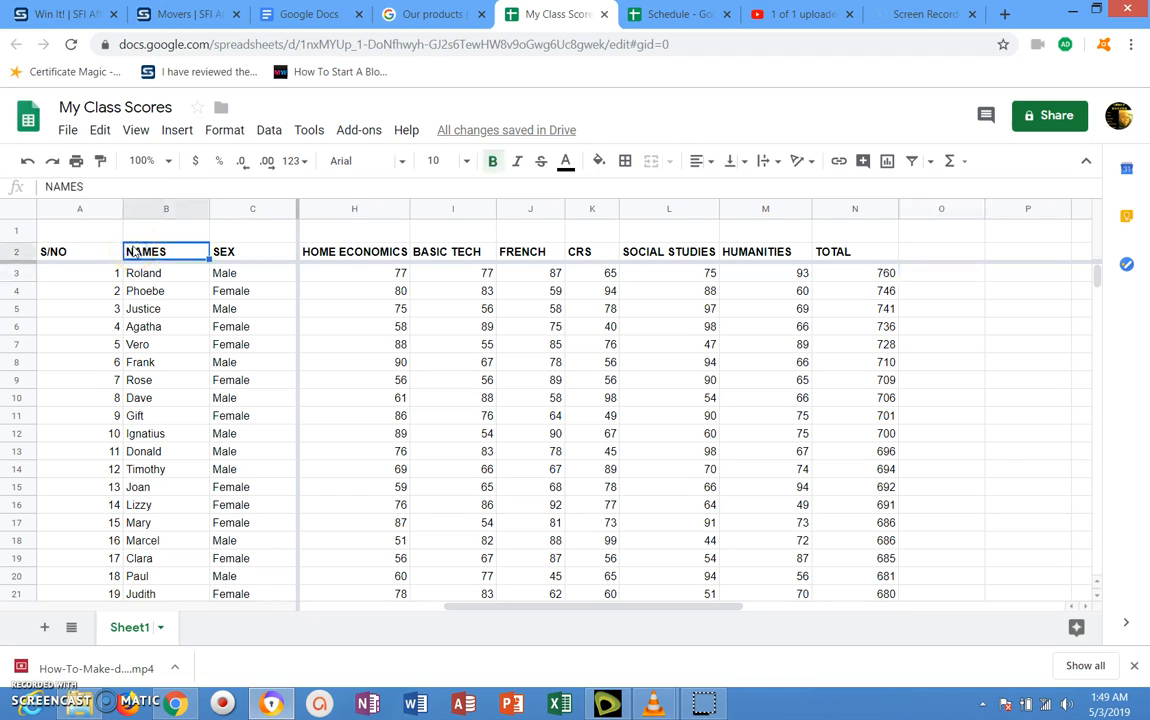
left_click(362, 607)
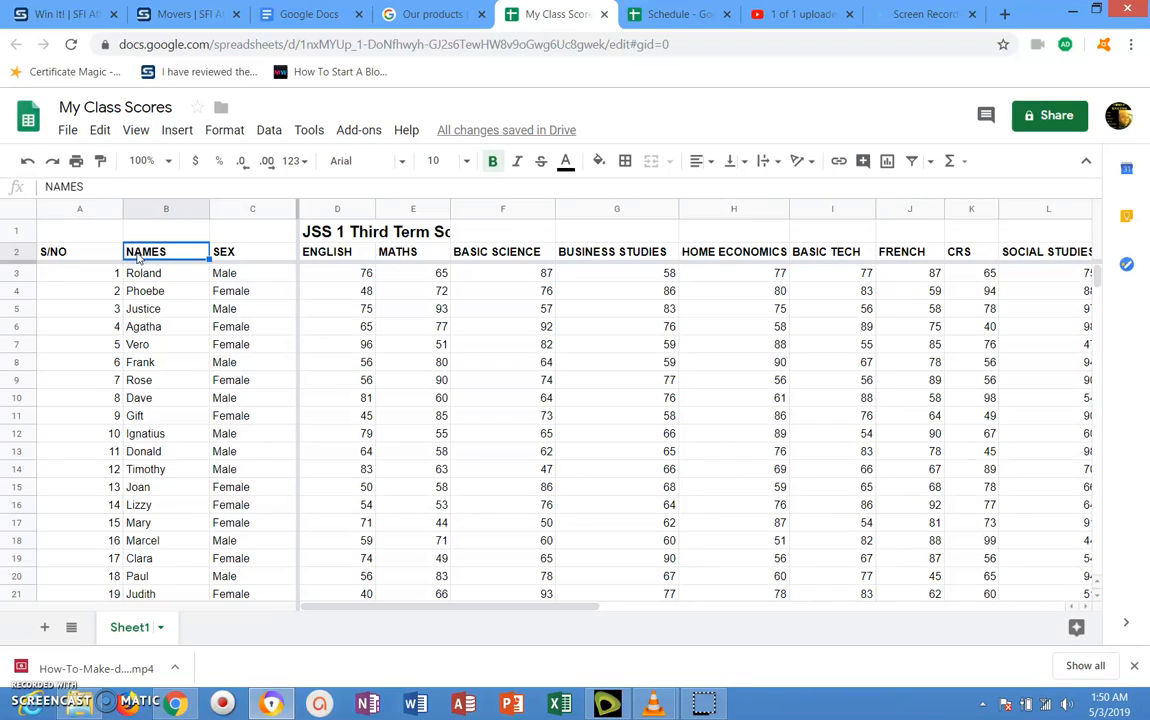
left_click_drag(212, 264, 356, 537)
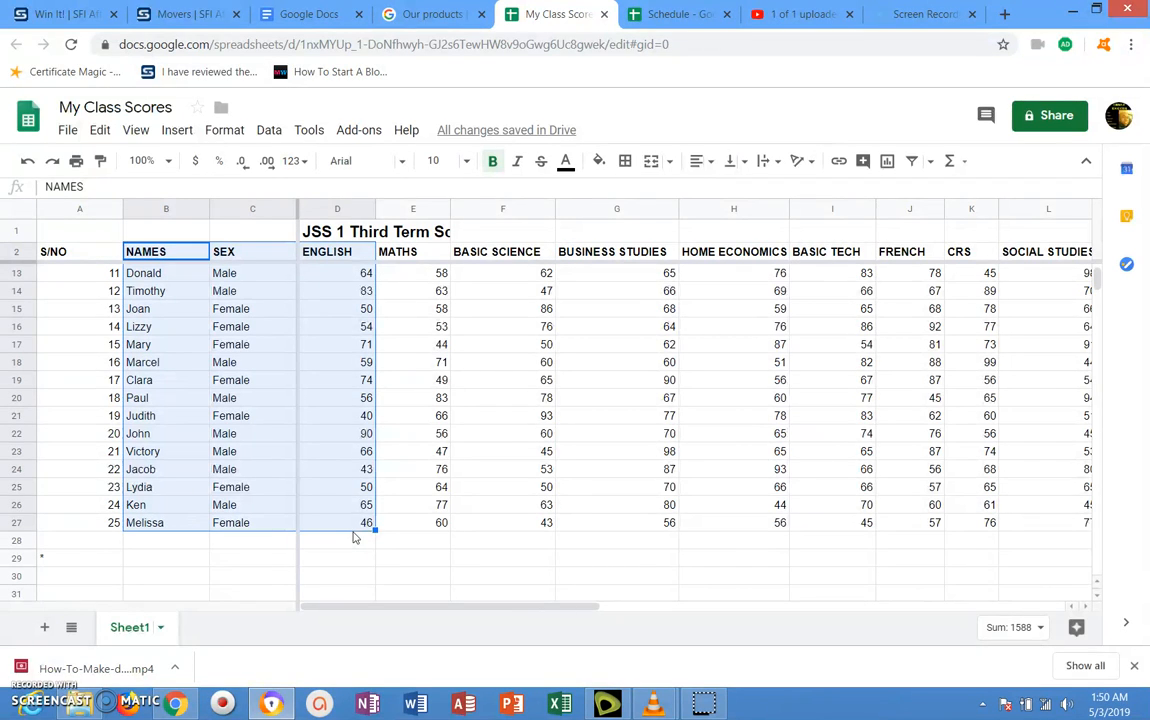
Sort range B2:D27 by ENGLISH in descending (Z → A) order with a header row, and check the sorted list.
left_click(268, 132)
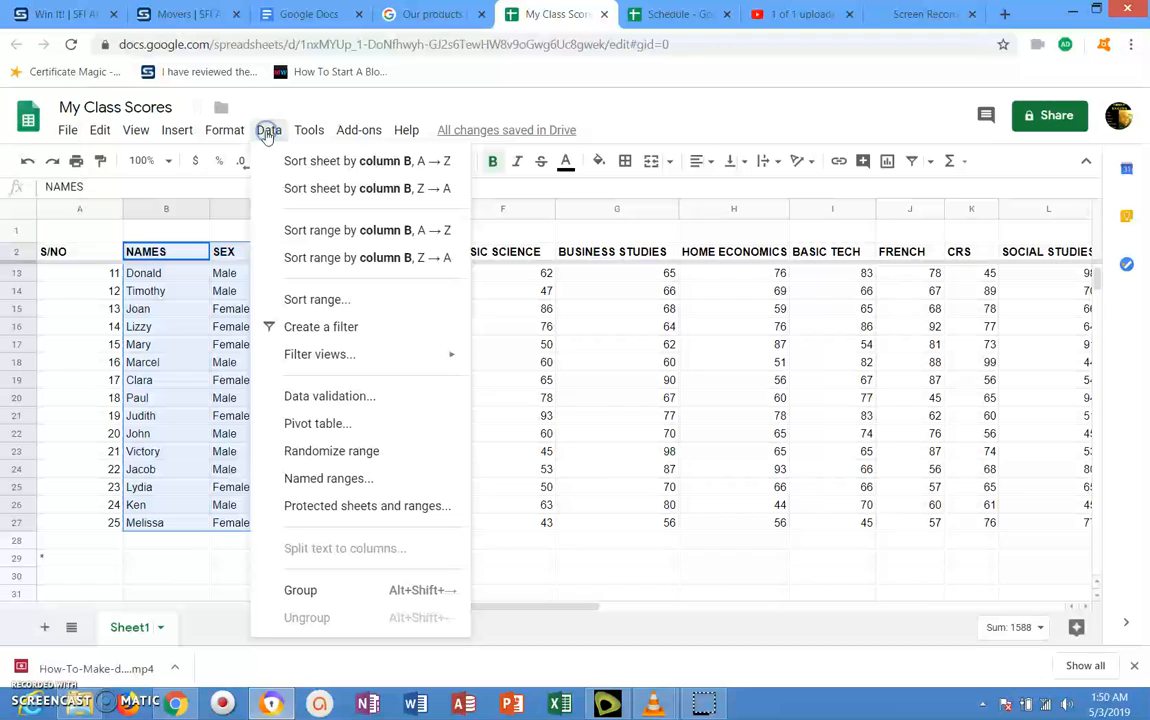
left_click(318, 299)
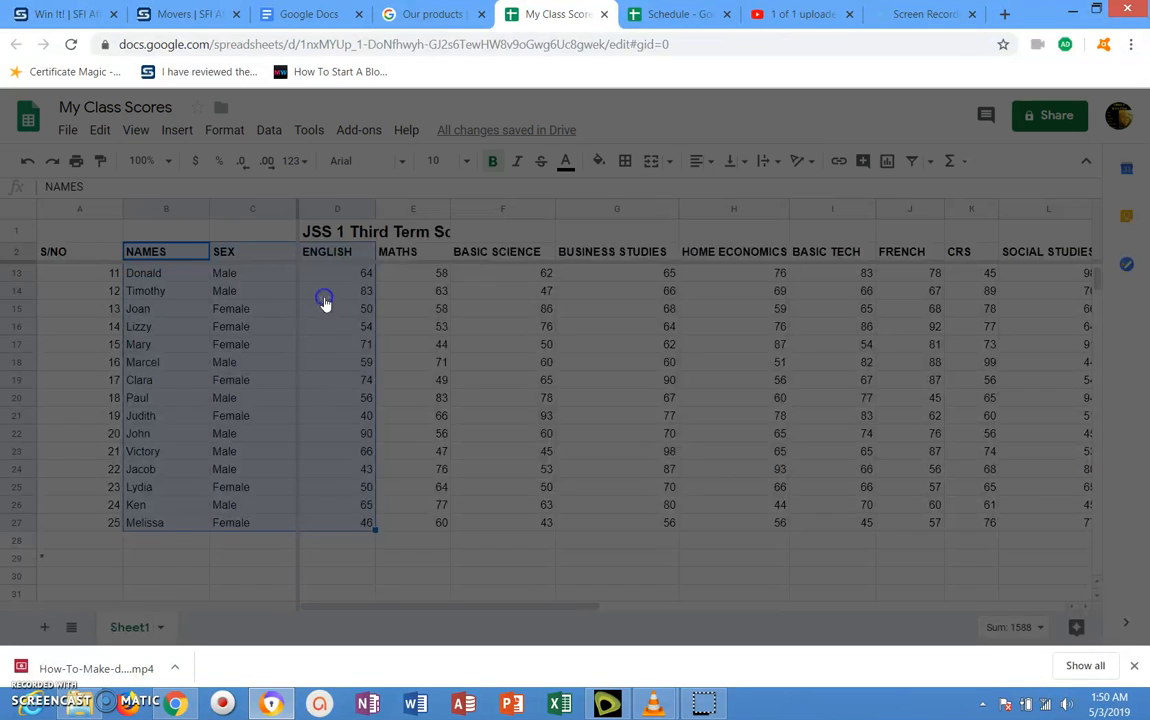
left_click(381, 304)
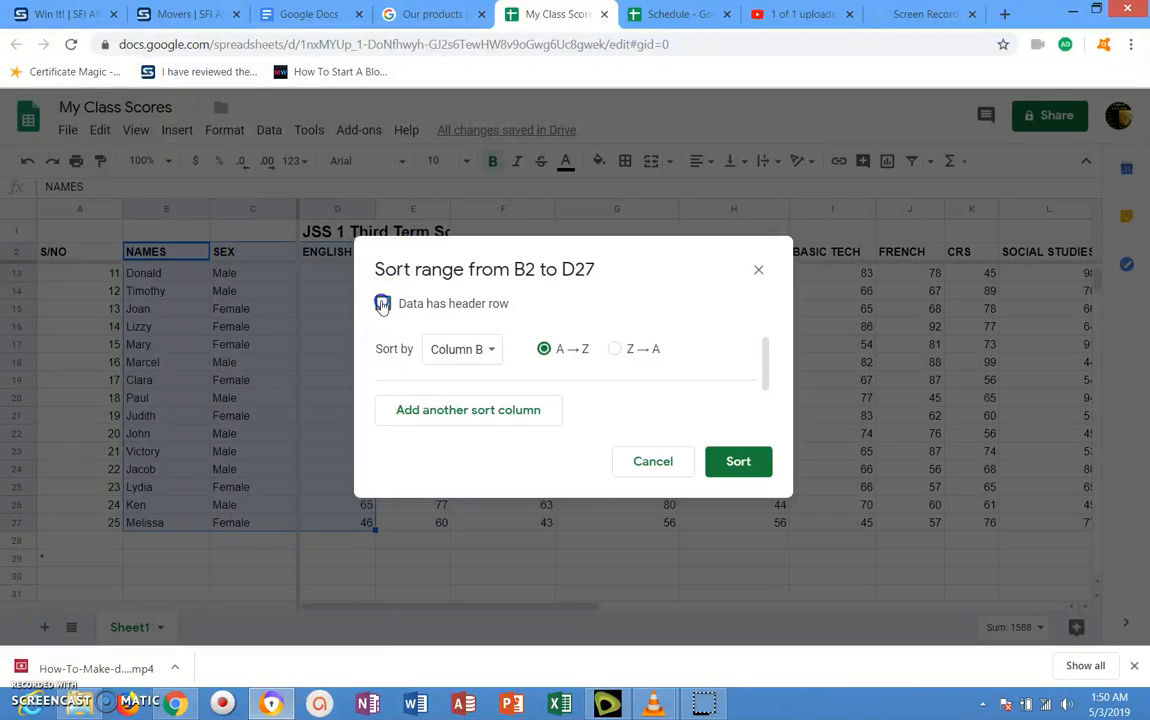
left_click(478, 348)
left_click(470, 402)
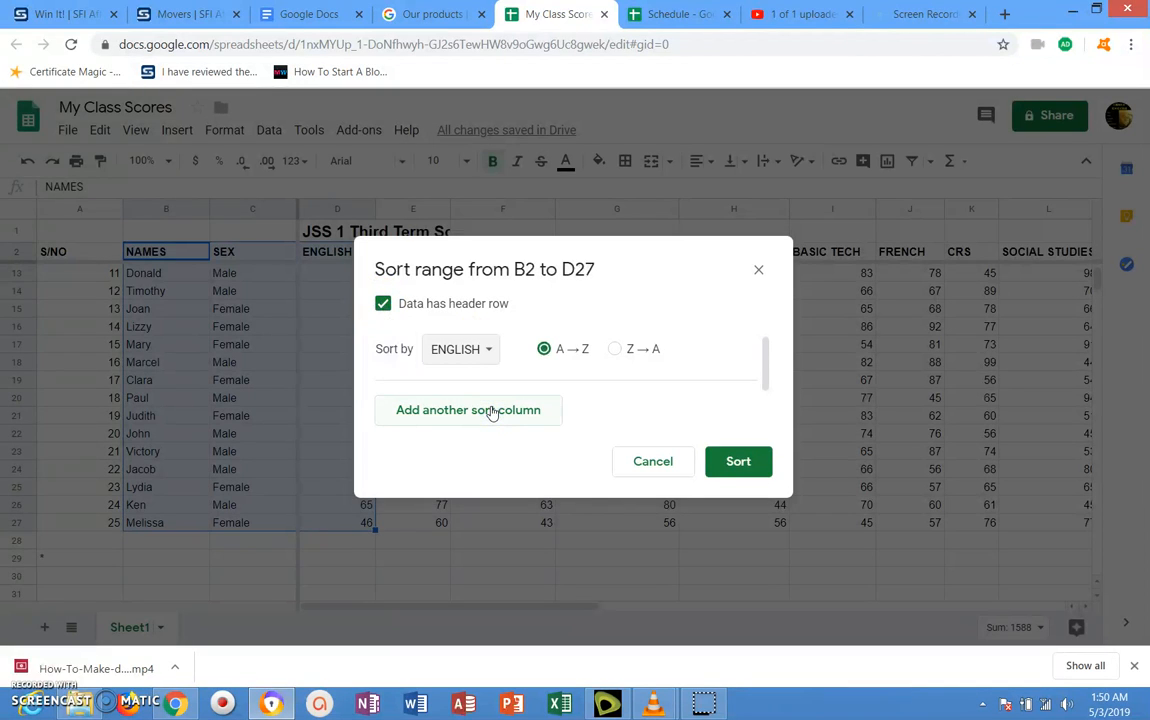
left_click(522, 410)
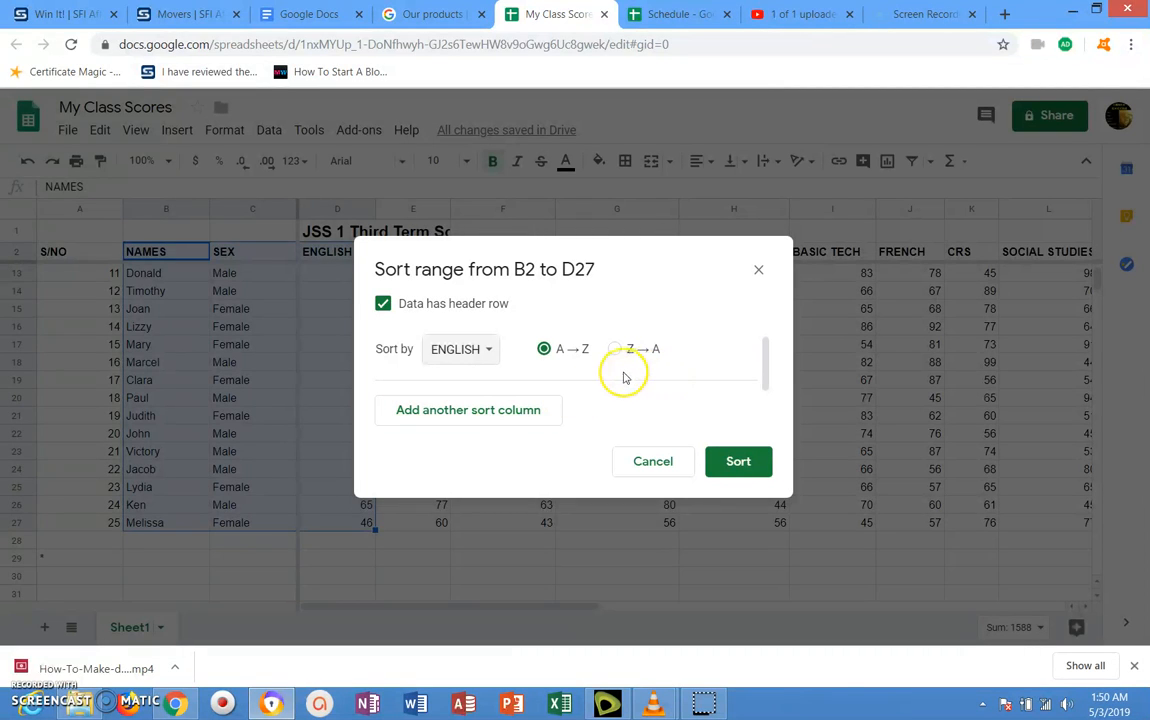
left_click(737, 462)
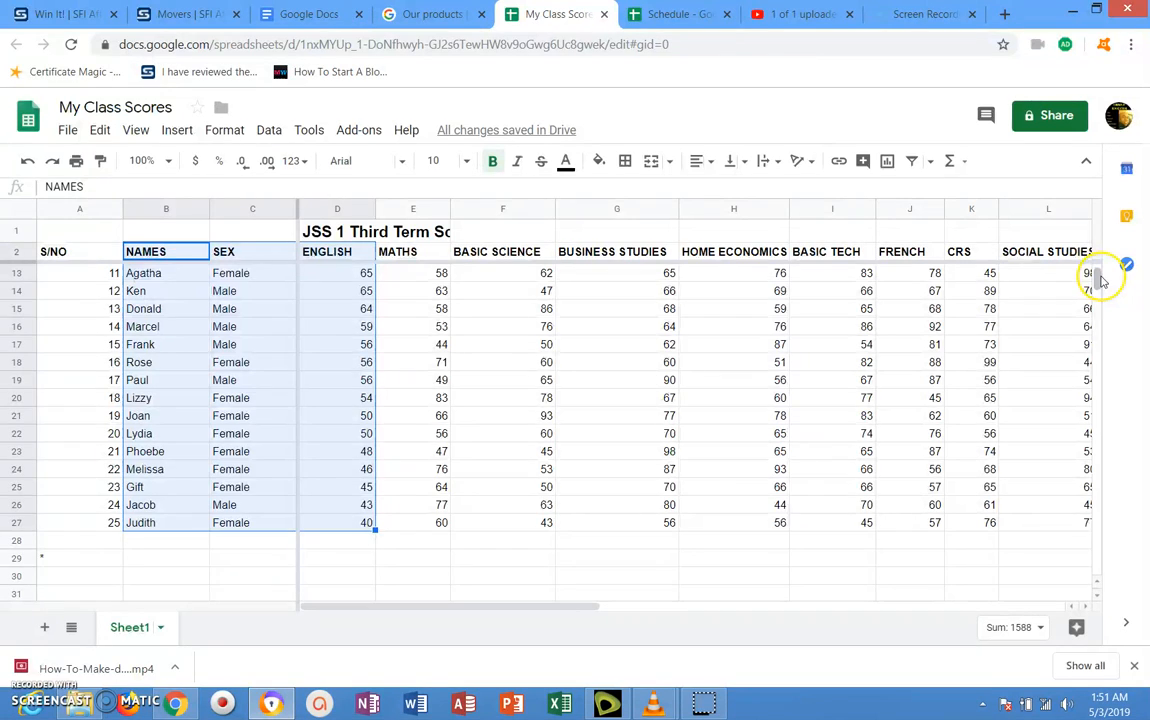
left_click_drag(1100, 280, 1100, 262)
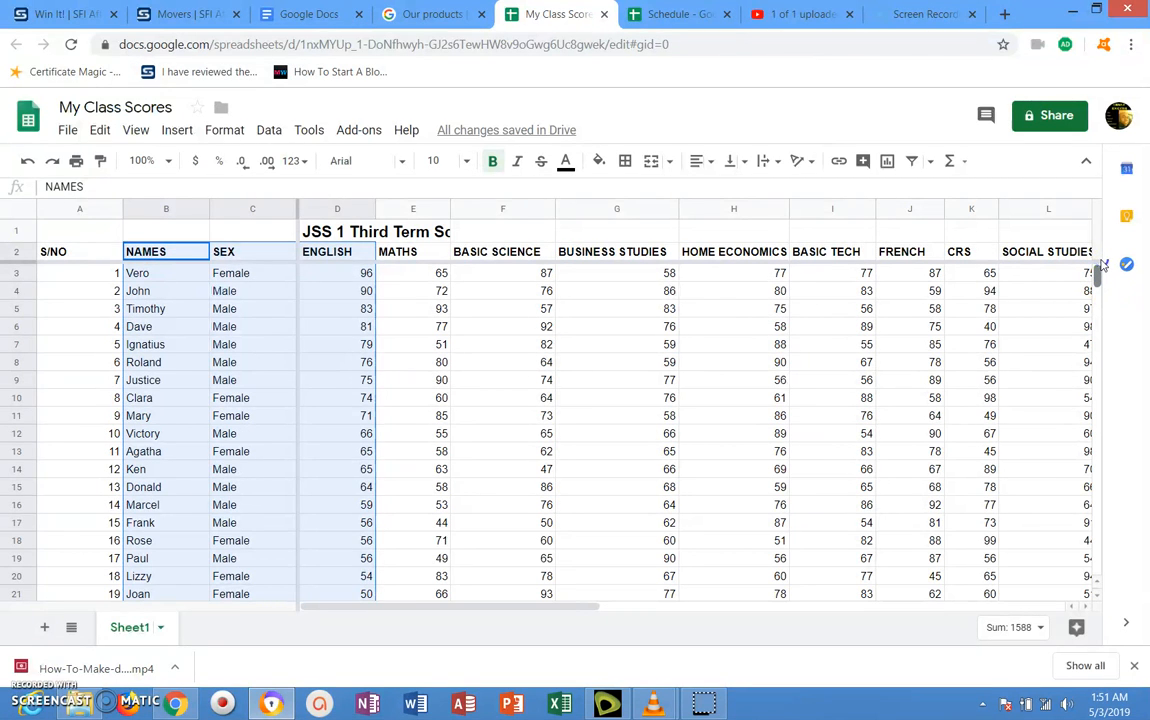
left_click_drag(1100, 262, 1100, 282)
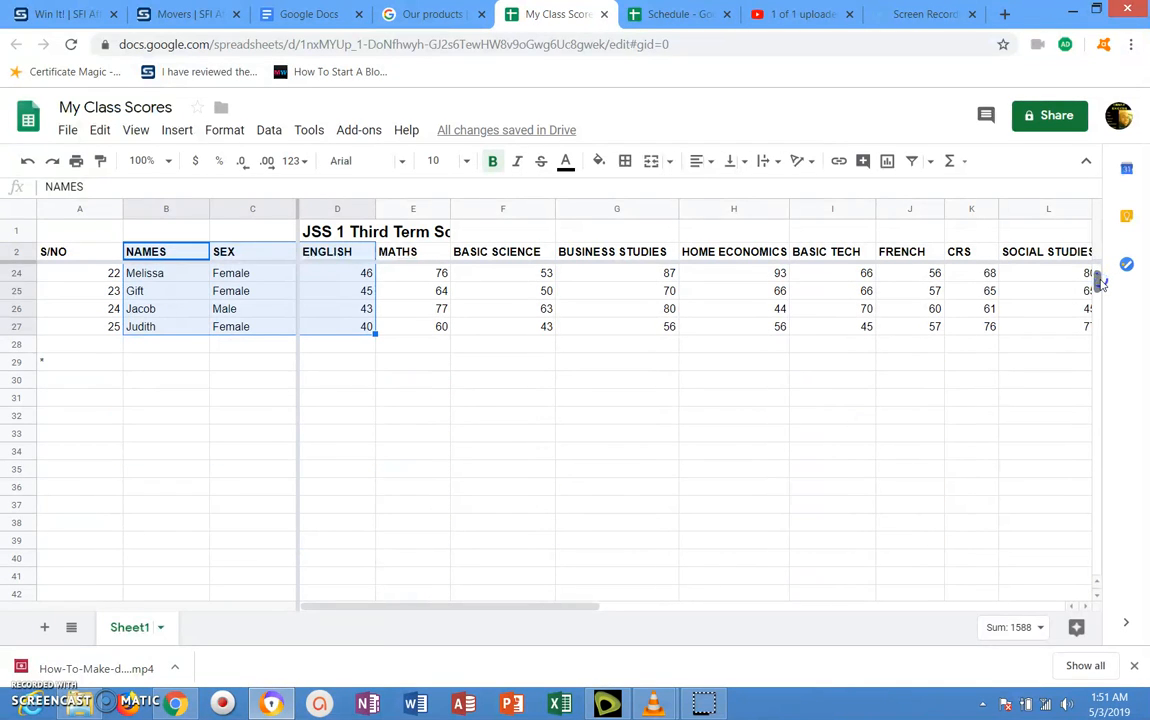
left_click_drag(1100, 282, 1099, 257)
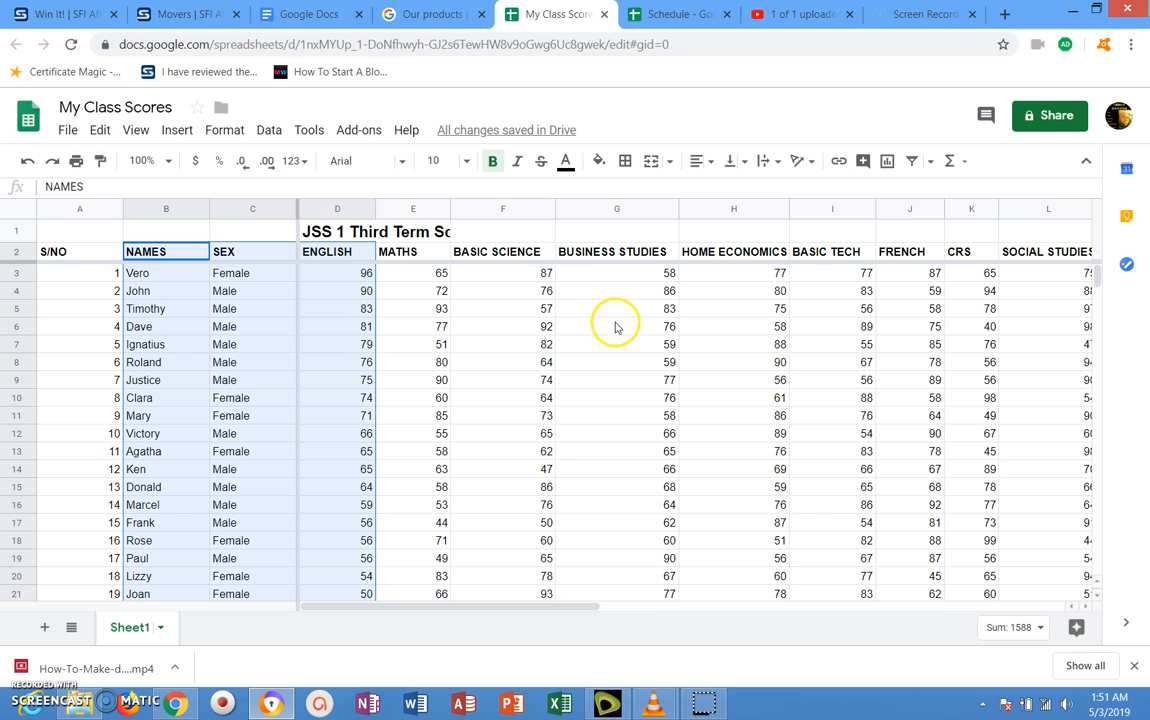
Select the whole score table B2:N27 and sort it by MATHS in descending (Z → A) order with a header row.
left_click(152, 244)
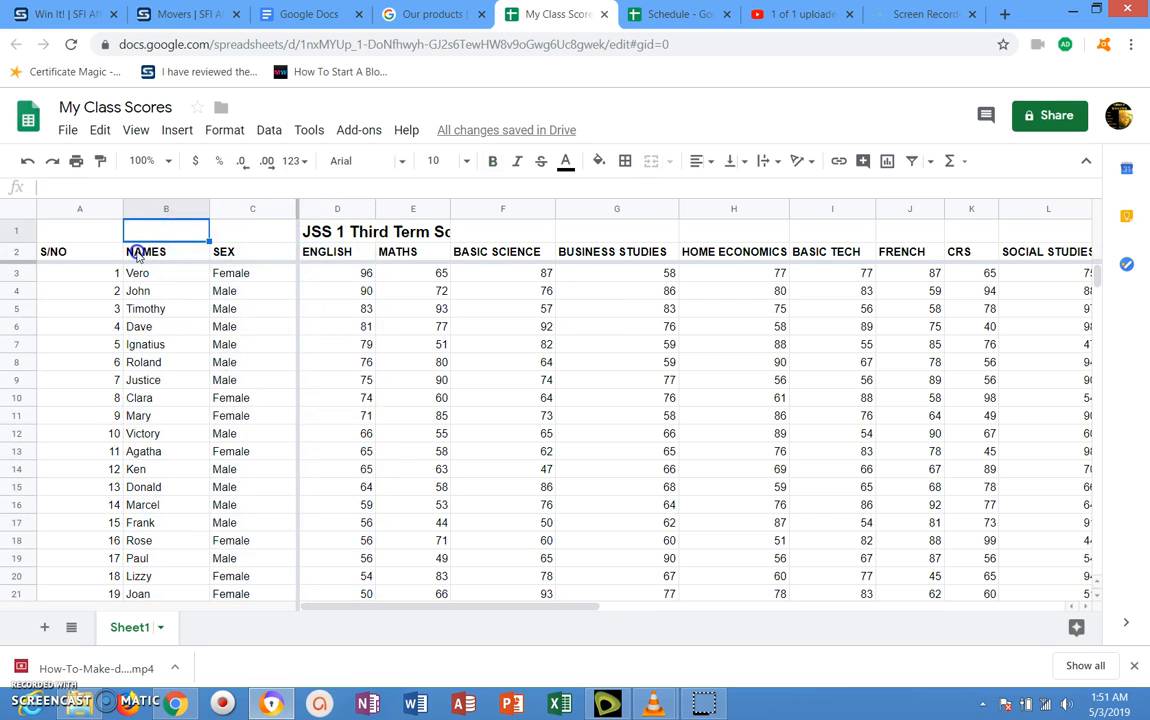
left_click_drag(140, 252, 696, 486)
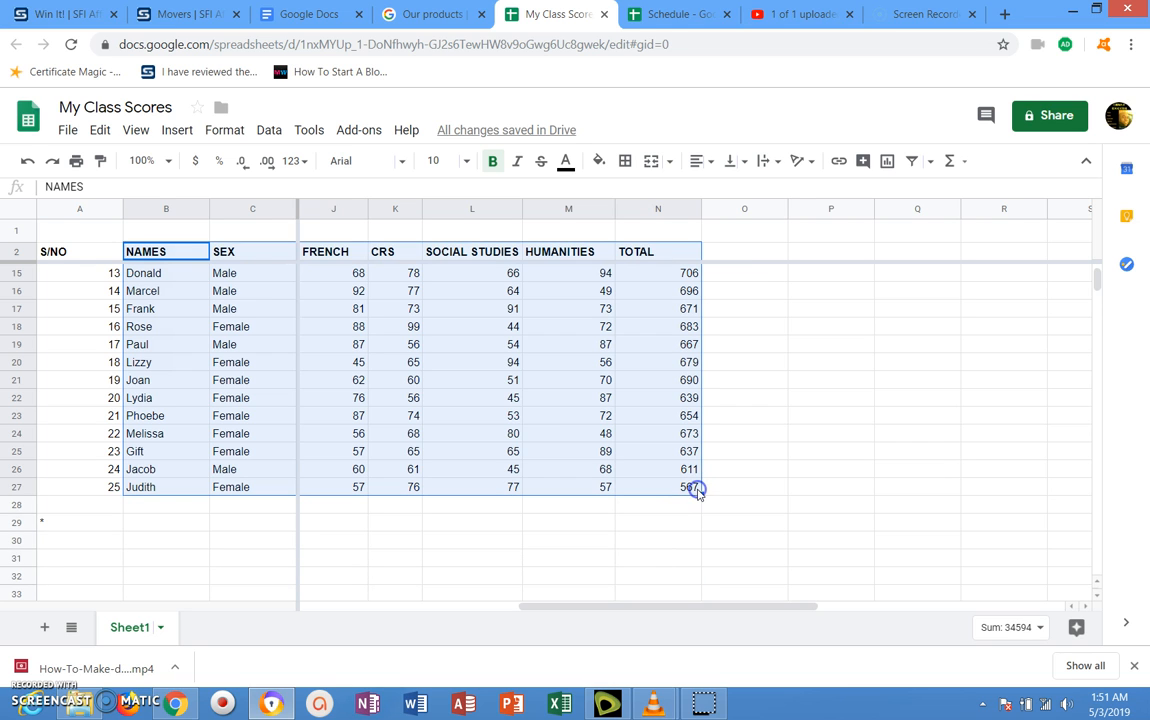
left_click(267, 131)
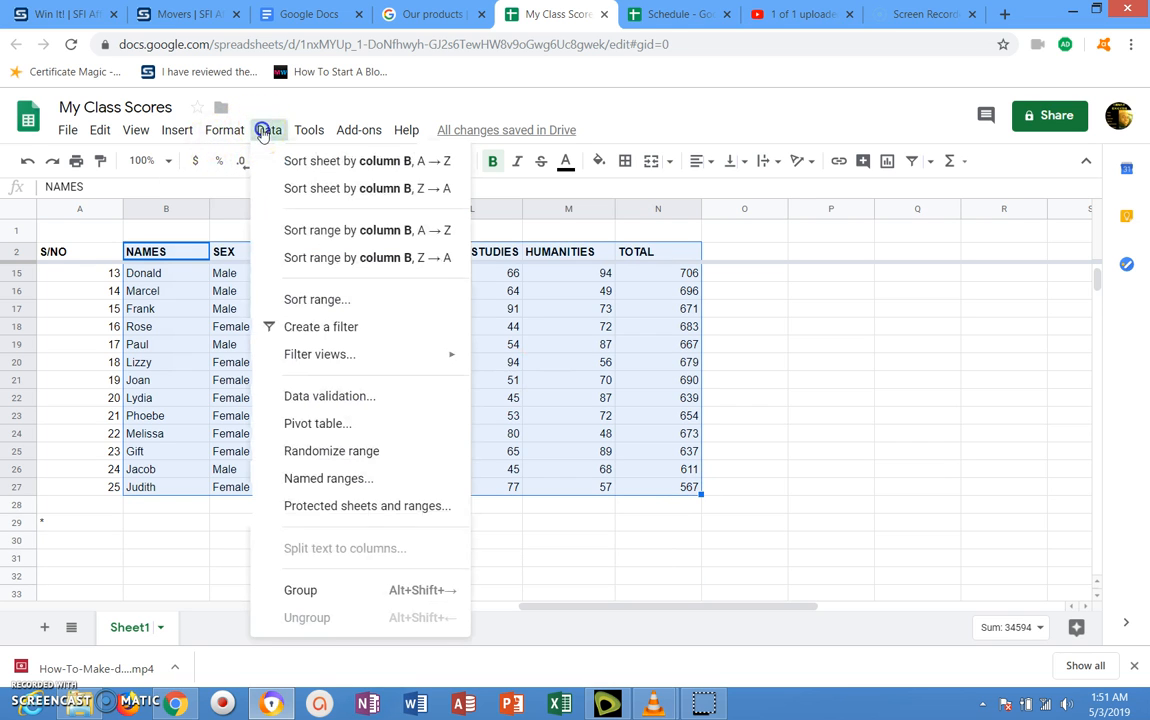
left_click(318, 299)
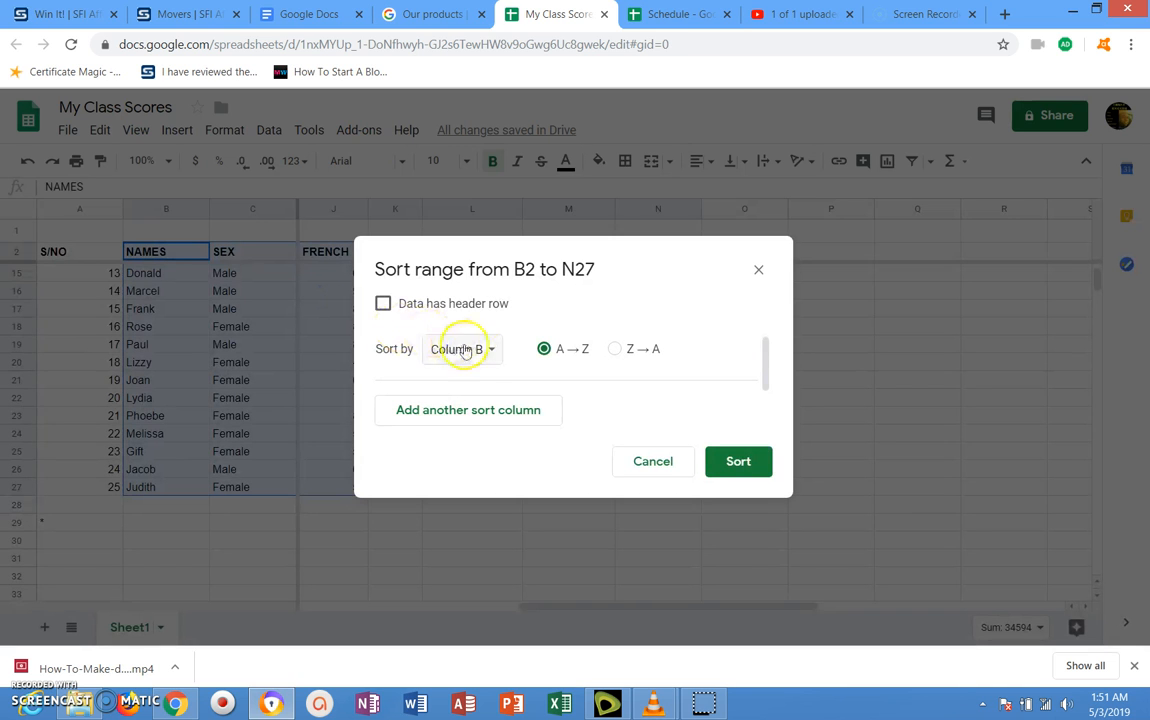
left_click(383, 304)
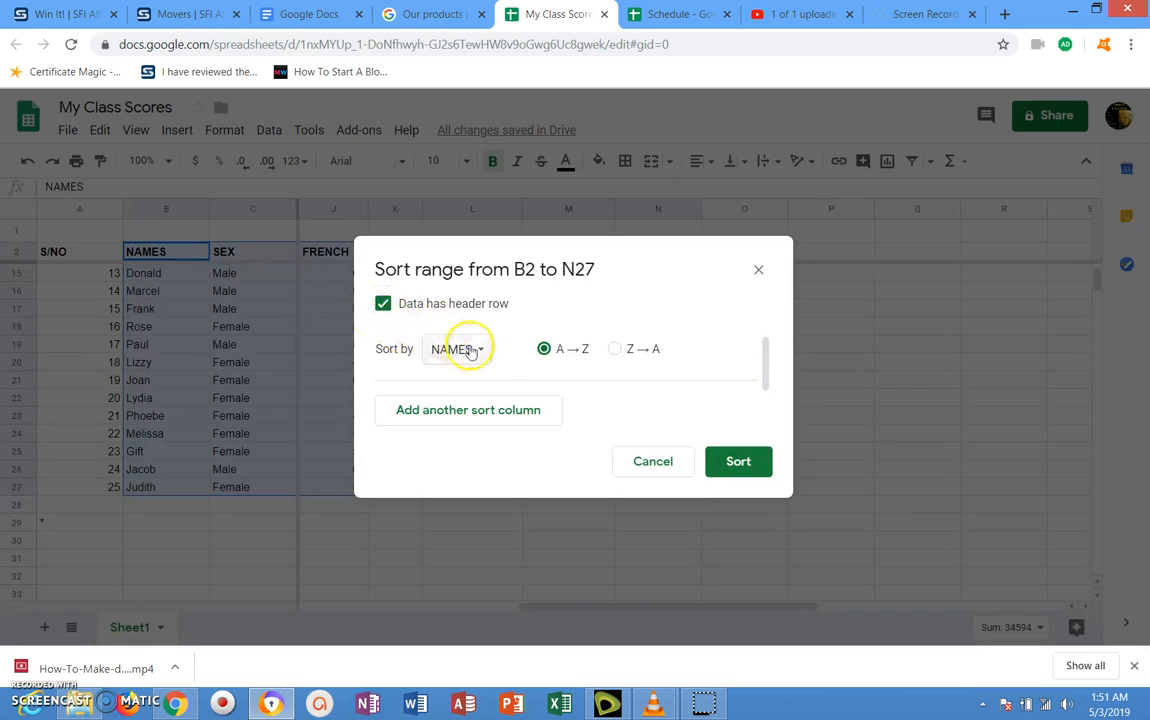
left_click(480, 351)
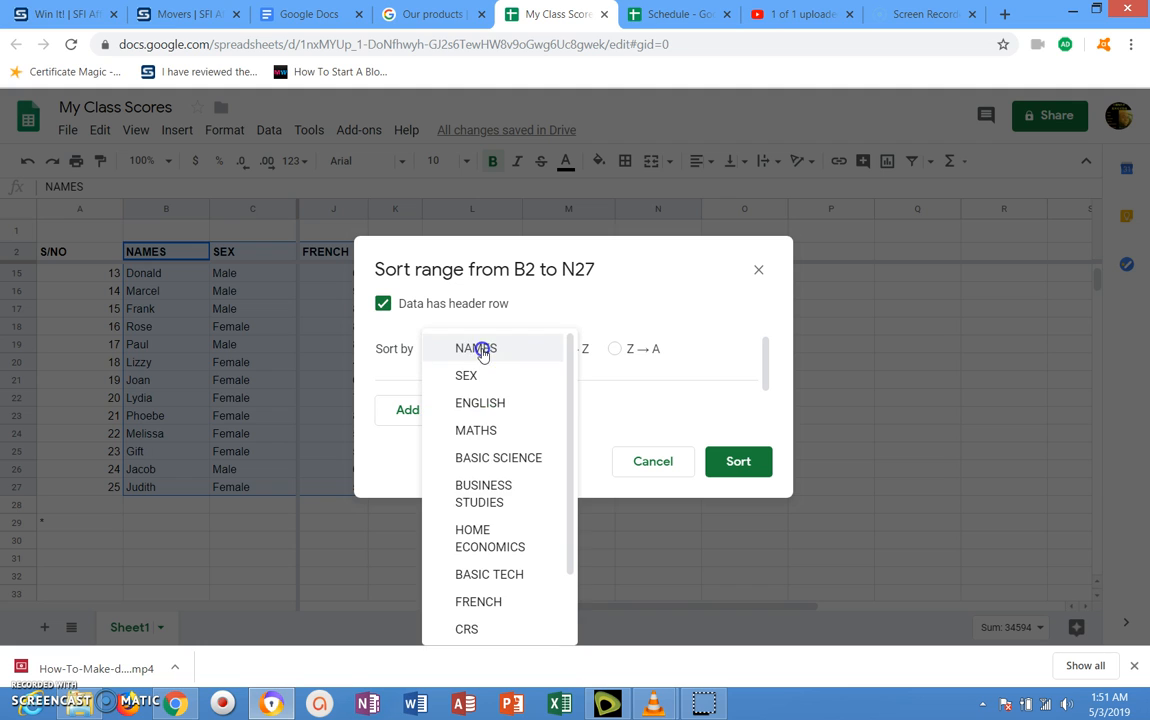
left_click(494, 431)
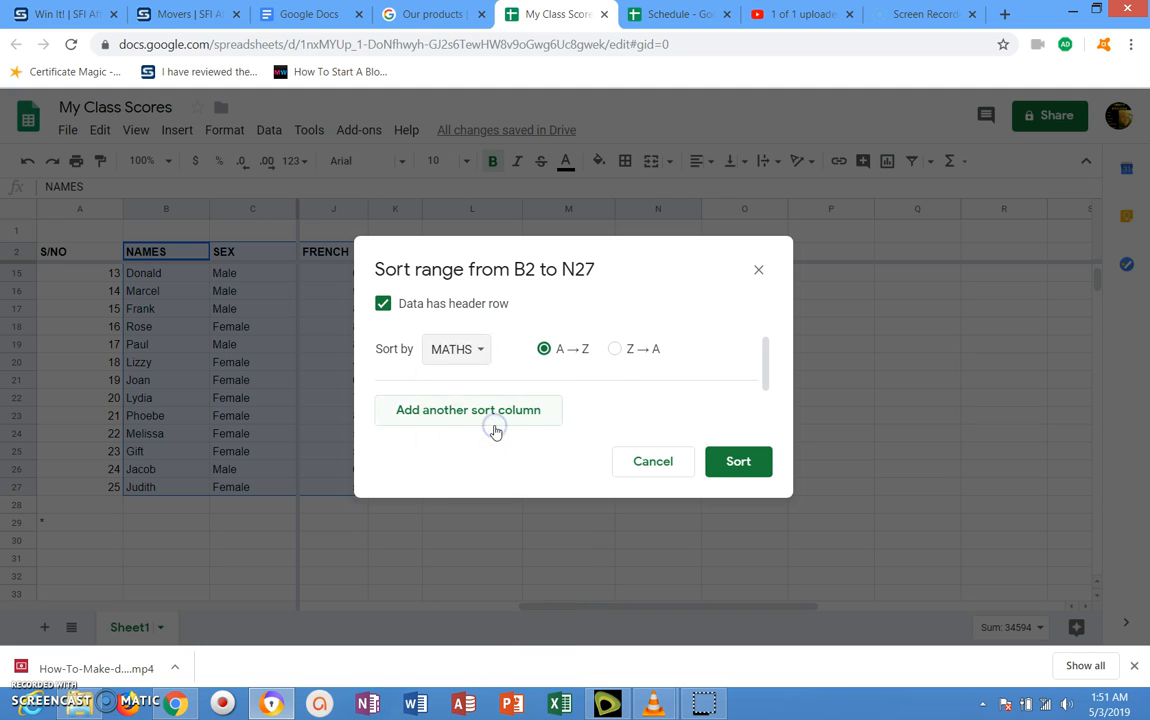
left_click(615, 349)
left_click(732, 463)
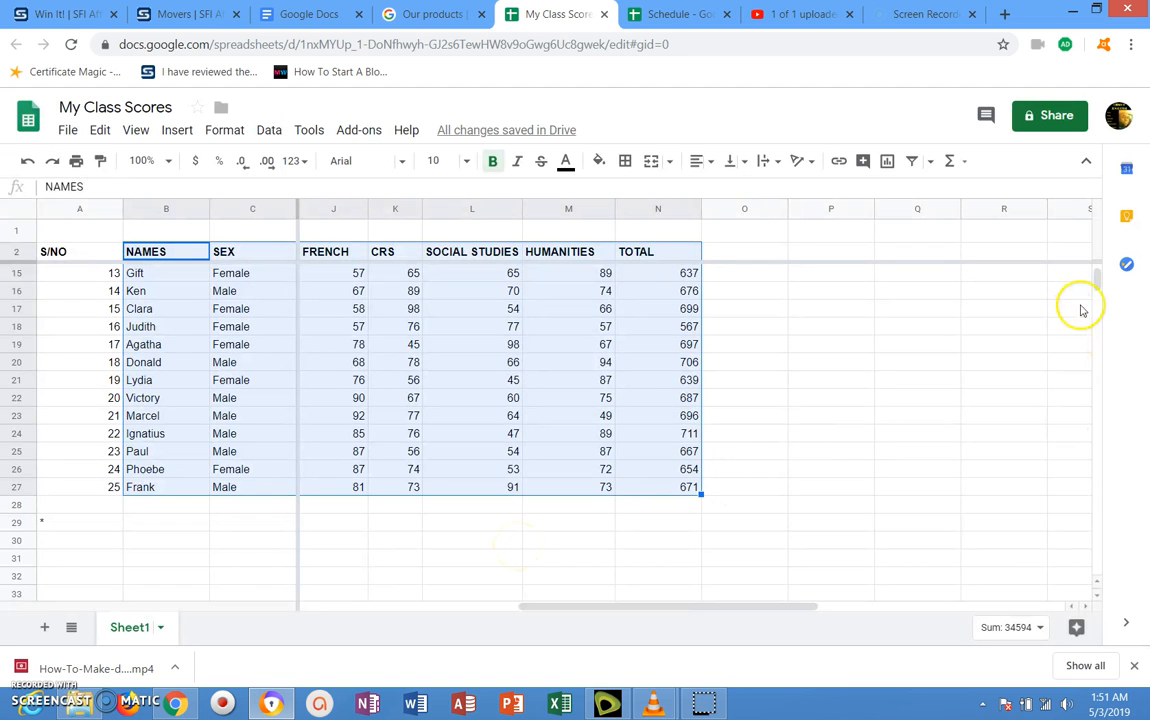
Check the order of the MATHS scores from the first to the last student and deselect the range.
left_click(1098, 276)
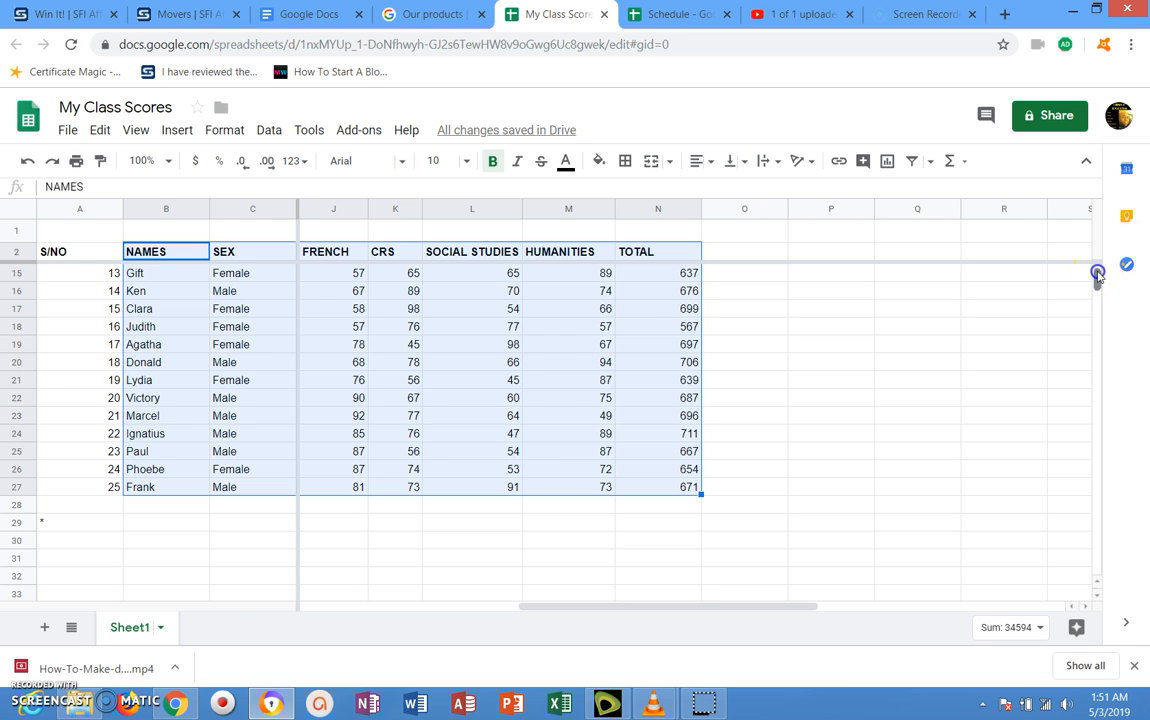
left_click_drag(1098, 277, 1098, 272)
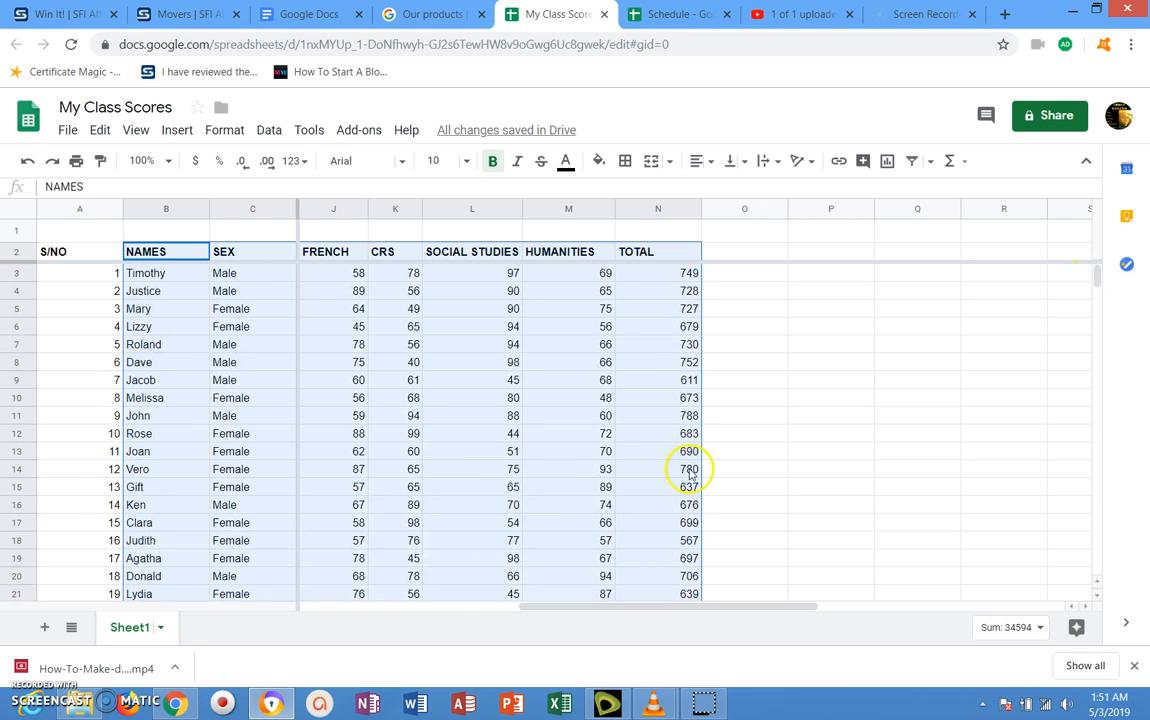
left_click_drag(527, 614, 336, 623)
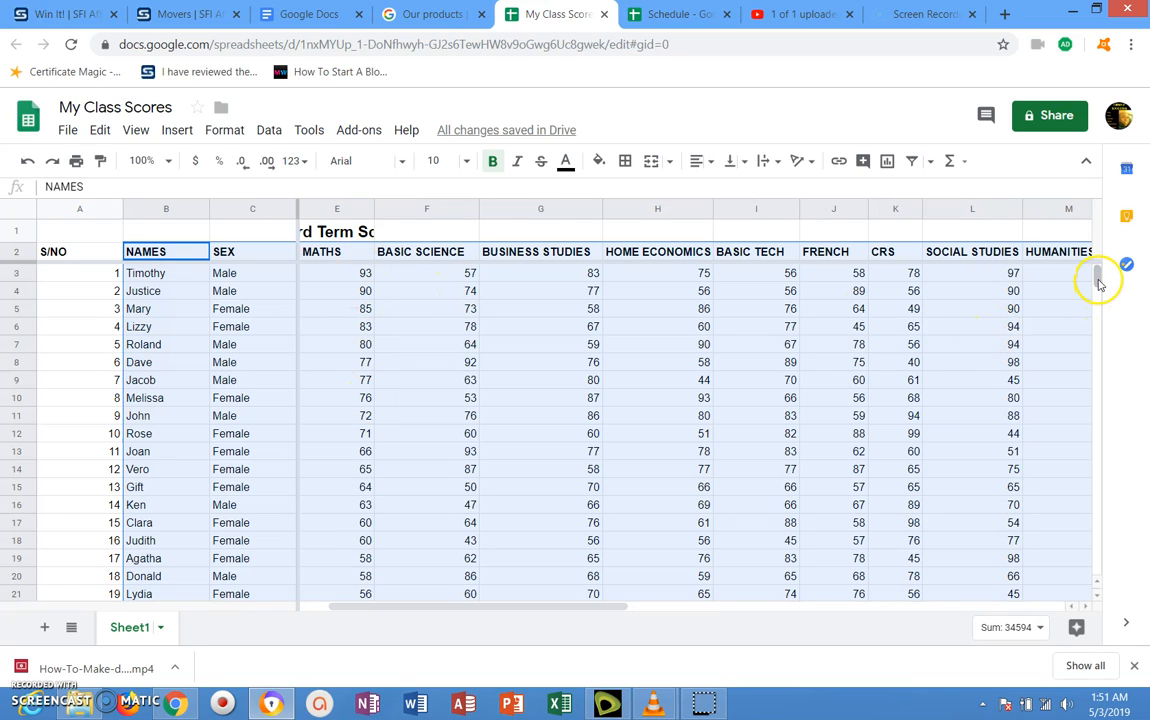
left_click_drag(1098, 284, 1098, 285)
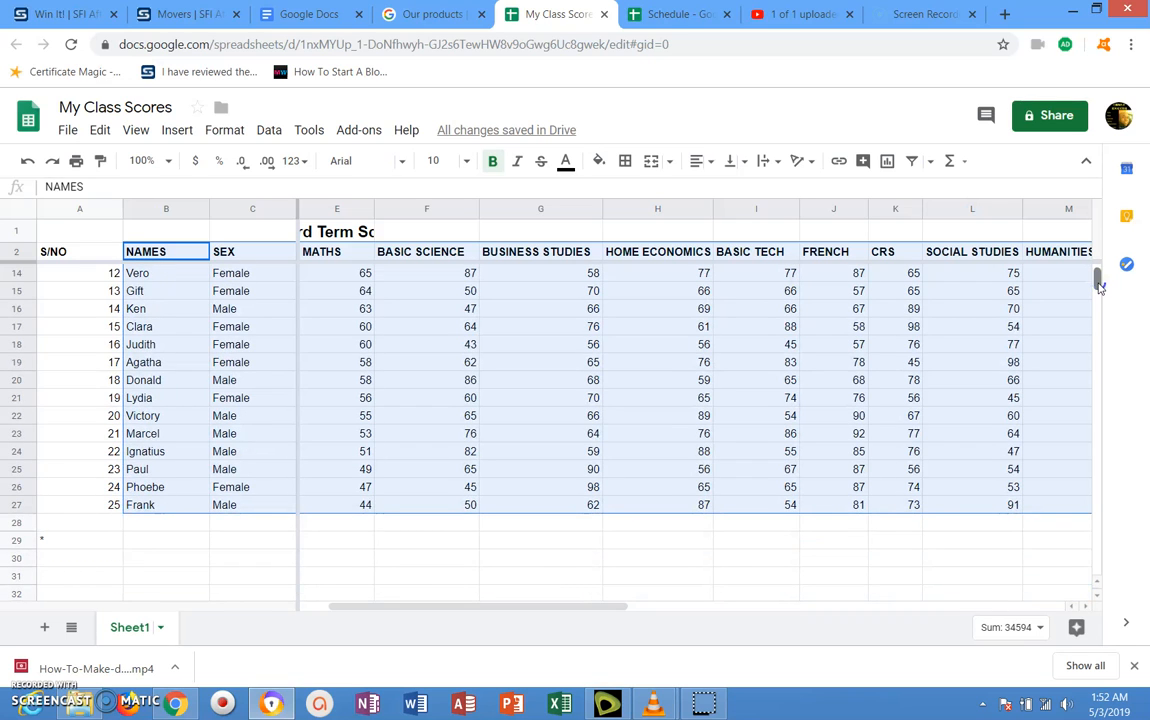
left_click_drag(1098, 284, 1098, 271)
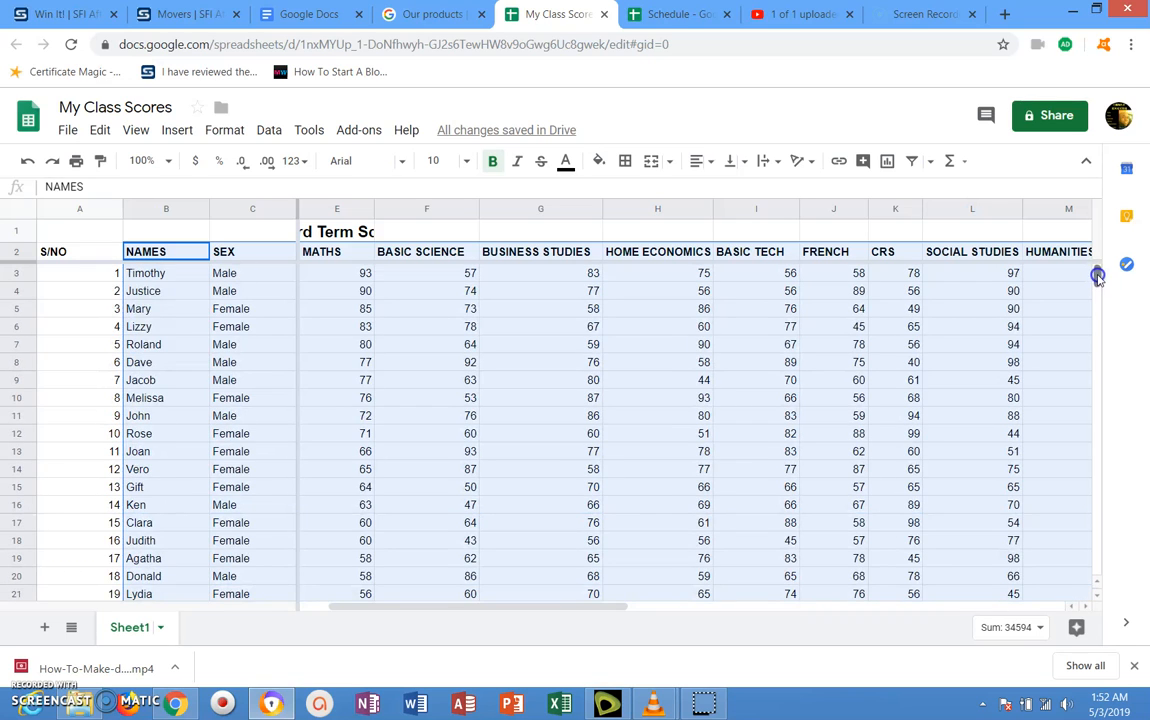
left_click(457, 231)
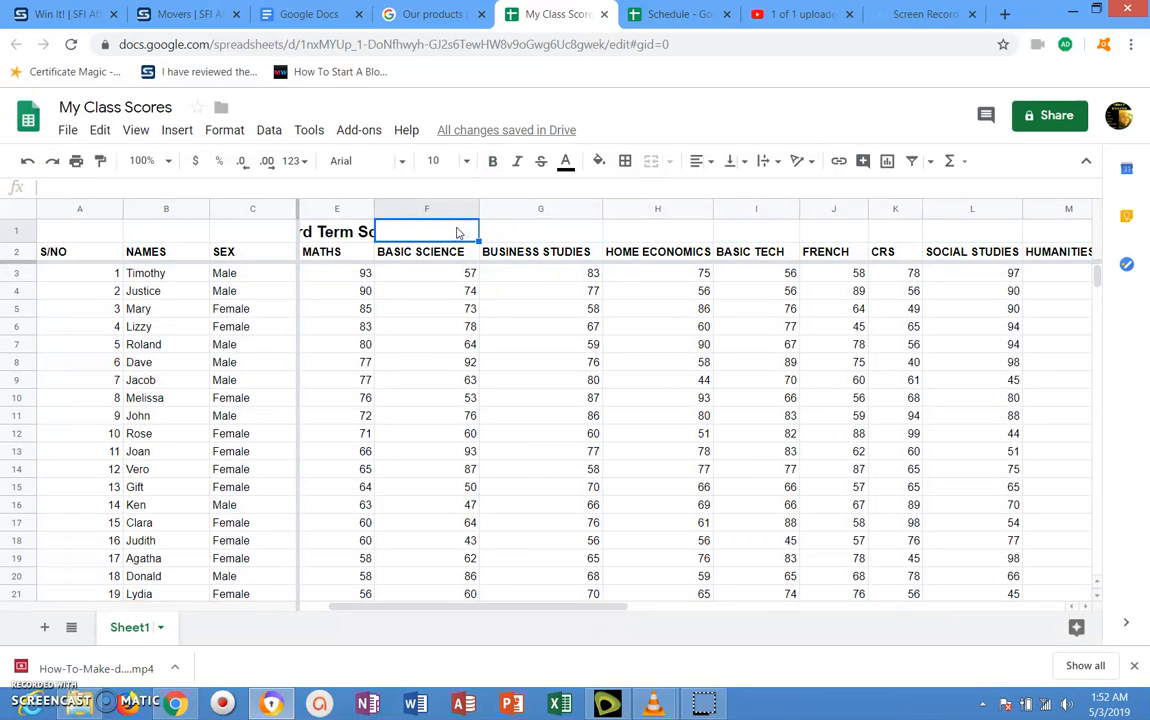